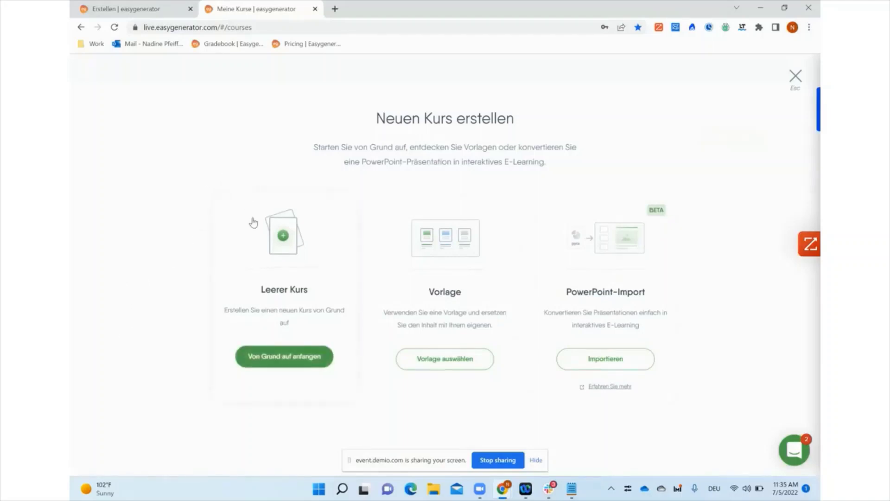
Create a blank course from scratch named "Fragetypen in Easygenerator".
{"action": "left_click", "coordinate": [293, 357]}
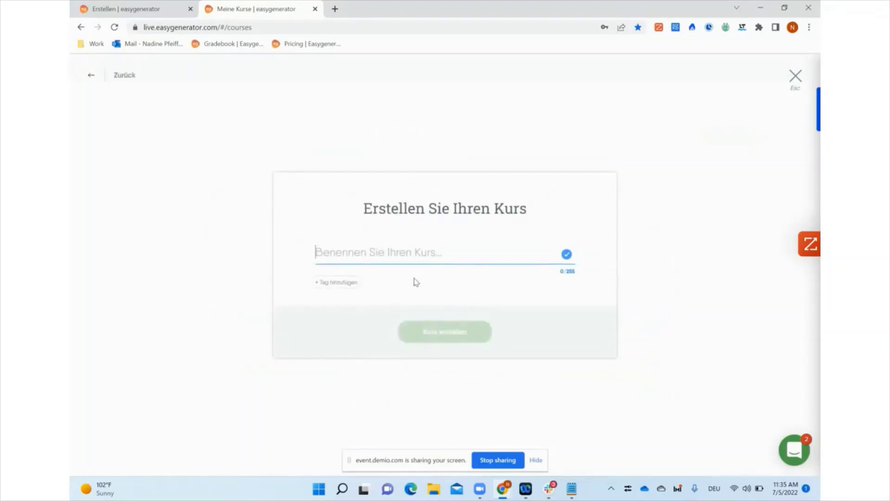
{"action": "type", "text": "Fragetyp"}
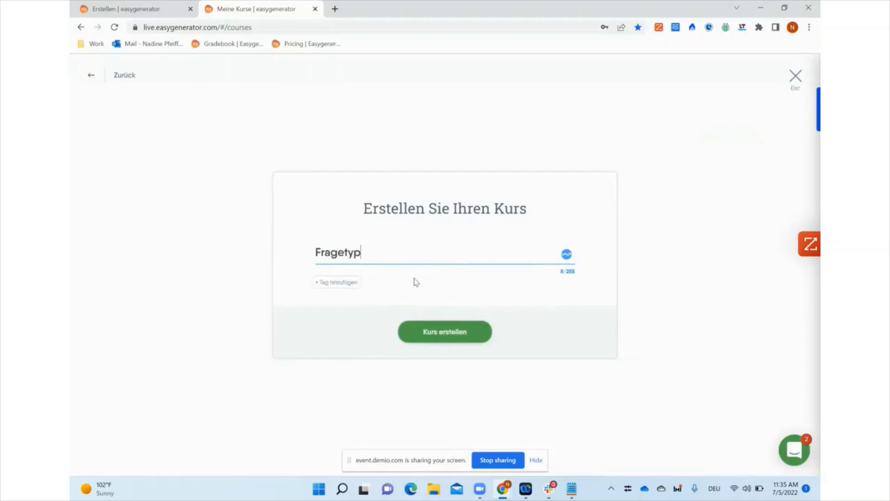
{"action": "type", "text": "en in Easygener"}
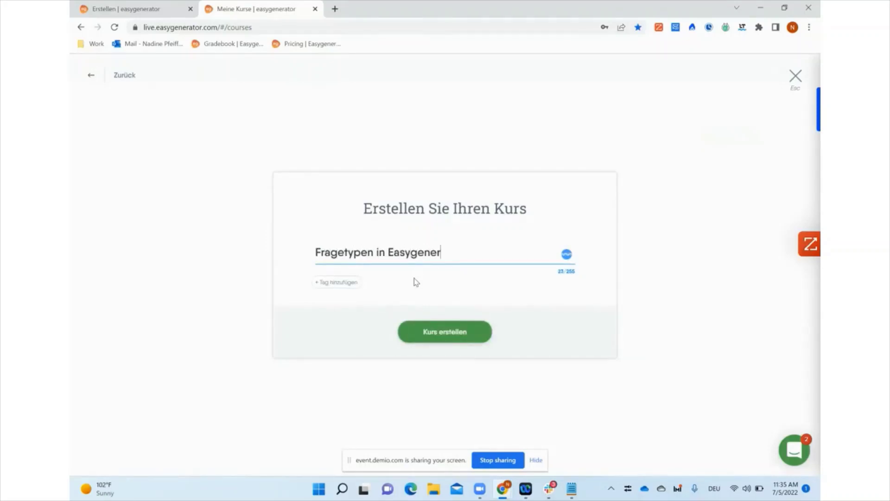
{"action": "type", "text": "ator"}
{"action": "left_click", "coordinate": [419, 336]}
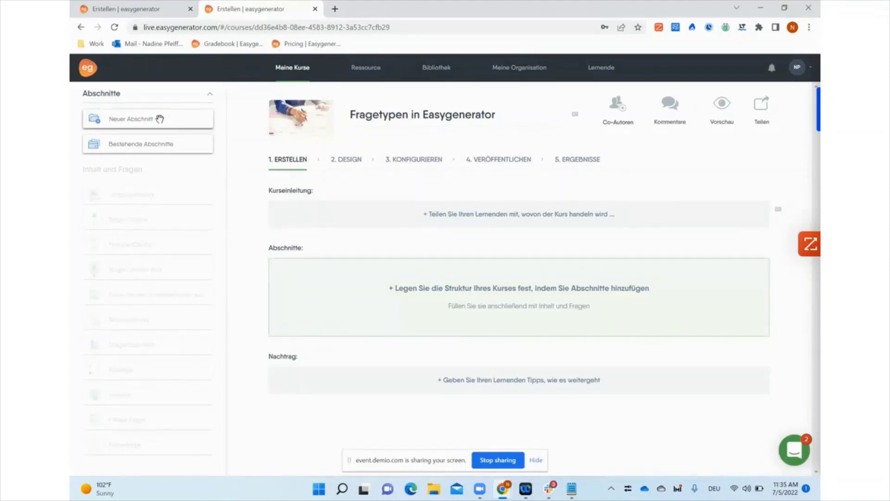
Add a new section to the course, name it "Kurzer Einblick in die verschiedenen Fragetypen" and leave it expanded.
{"action": "left_click_drag", "start_coordinate": [159, 118], "coordinate": [344, 281]}
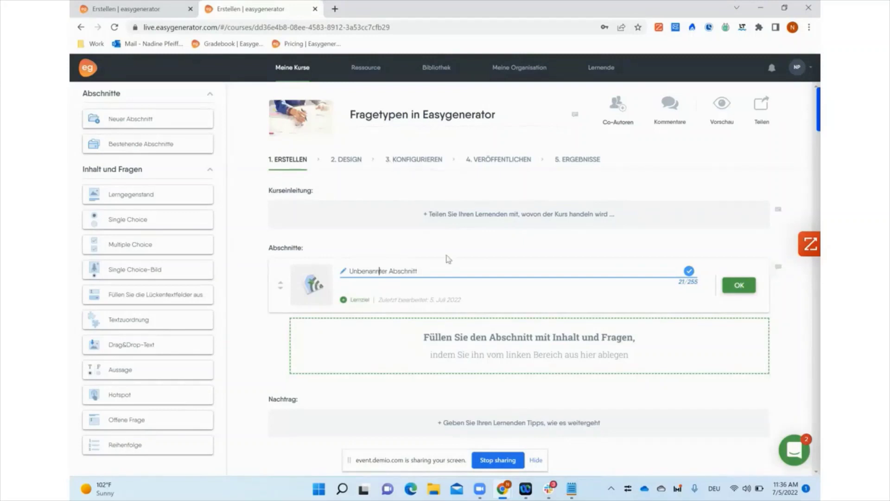
{"action": "left_click_drag", "start_coordinate": [447, 271], "coordinate": [294, 279]}
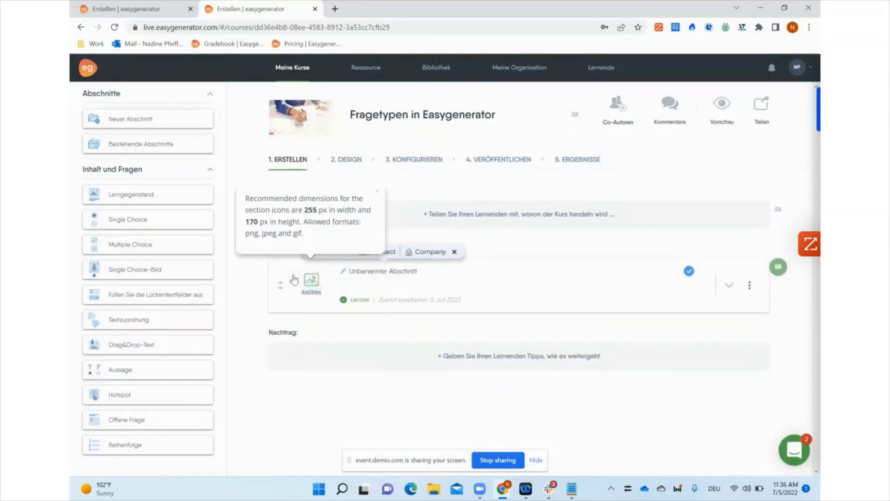
{"action": "left_click", "coordinate": [391, 272]}
{"action": "triple_click", "coordinate": [422, 272]}
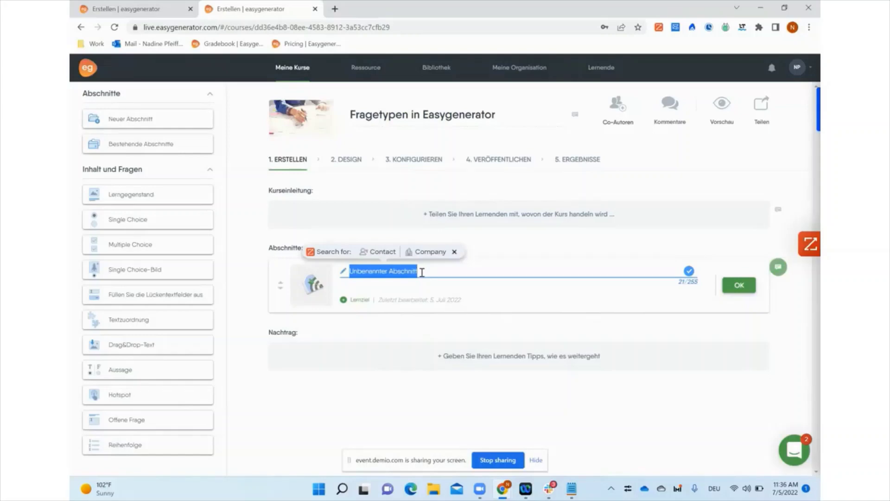
{"action": "type", "text": "Kurzer Einblick in"}
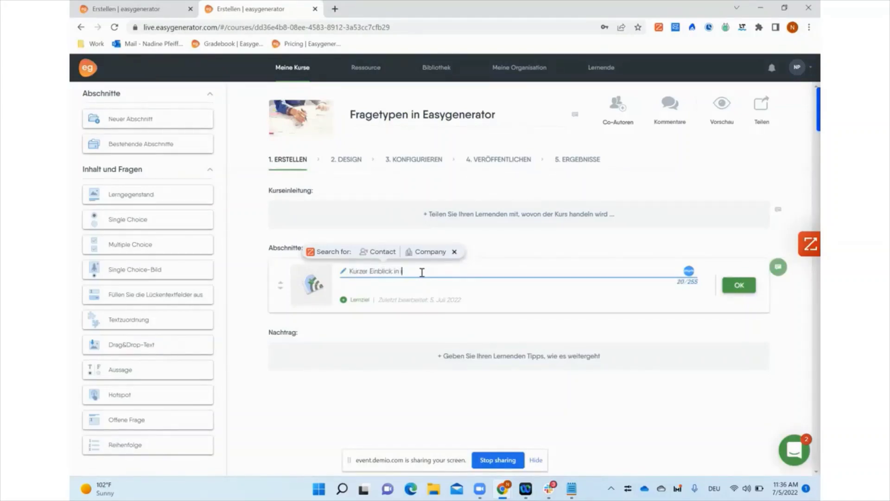
{"action": "type", "text": " die verschiedenen Fragetypen"}
{"action": "left_click", "coordinate": [729, 286]}
{"action": "left_click", "coordinate": [729, 286]}
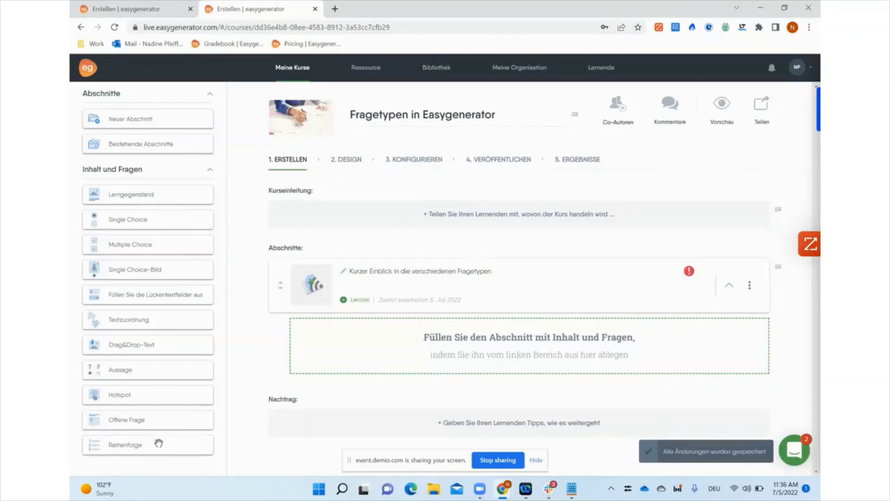
Add a Reihenfolge, a Textzuordnung, an Aussage and a Drag&Drop-Text question to the section, in that order.
{"action": "left_click_drag", "start_coordinate": [163, 443], "coordinate": [391, 344]}
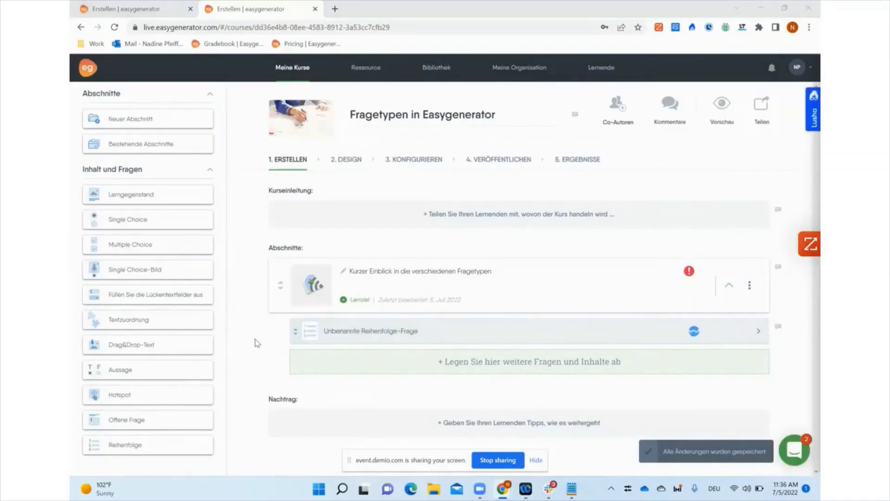
{"action": "left_click_drag", "start_coordinate": [156, 321], "coordinate": [378, 362]}
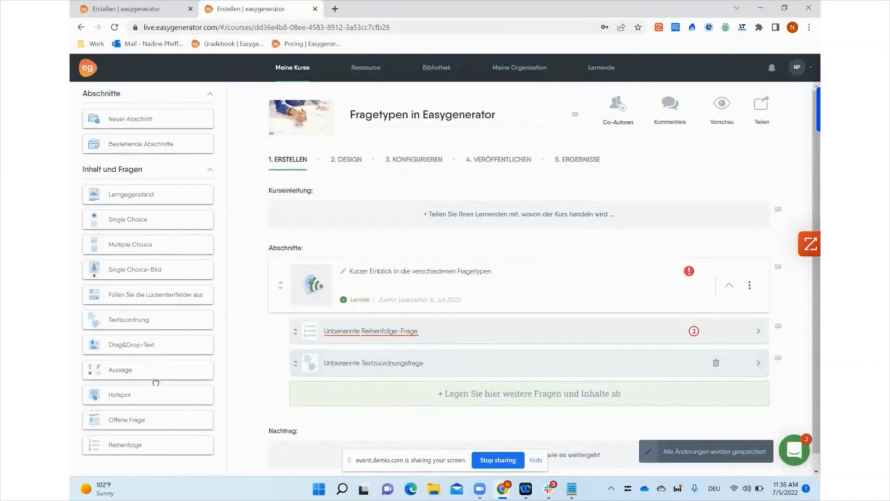
{"action": "left_click_drag", "start_coordinate": [133, 373], "coordinate": [345, 389]}
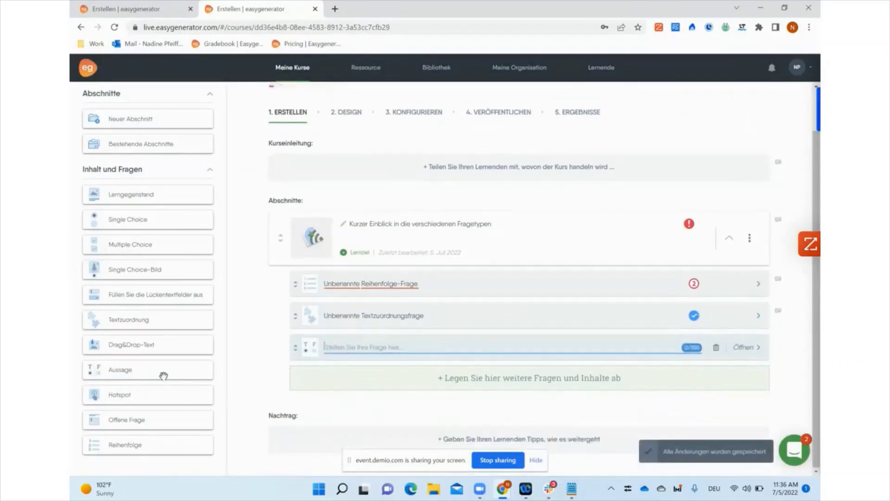
{"action": "left_click_drag", "start_coordinate": [129, 345], "coordinate": [348, 384]}
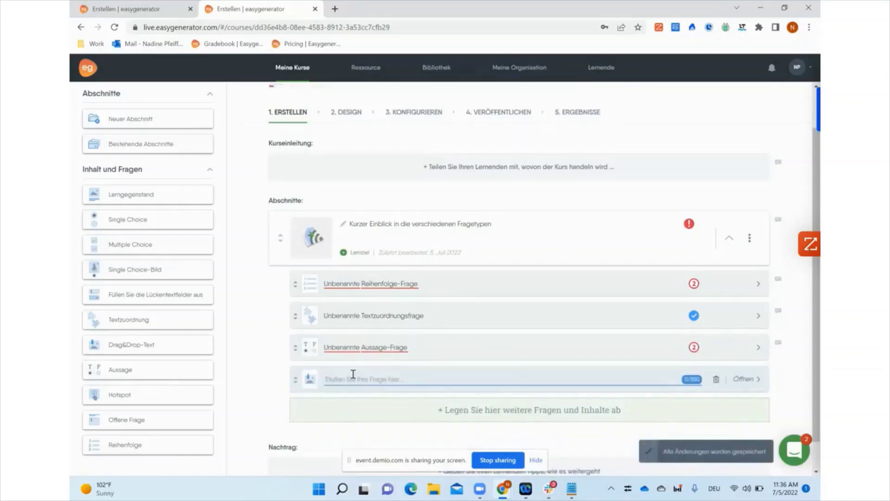
Open the Reihenfolge question for editing and title it "Bringe die Monate in die richtige Reihenfolge".
{"action": "left_click", "coordinate": [456, 285]}
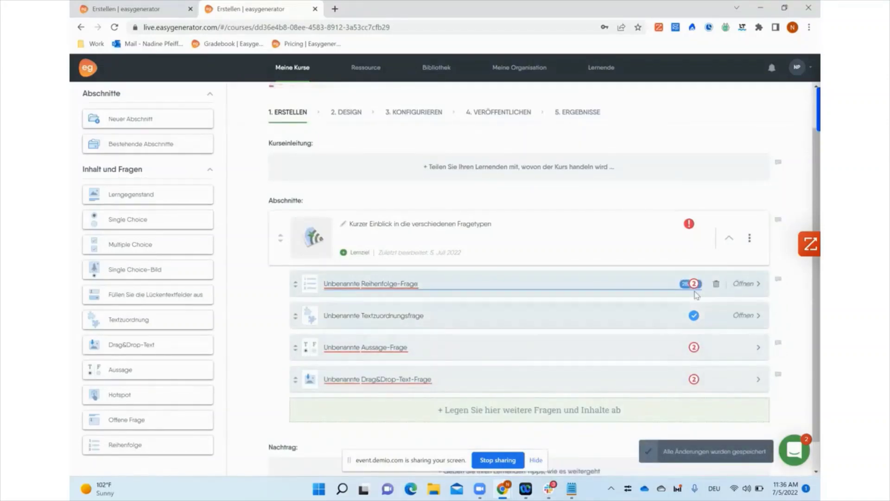
{"action": "left_click", "coordinate": [745, 284]}
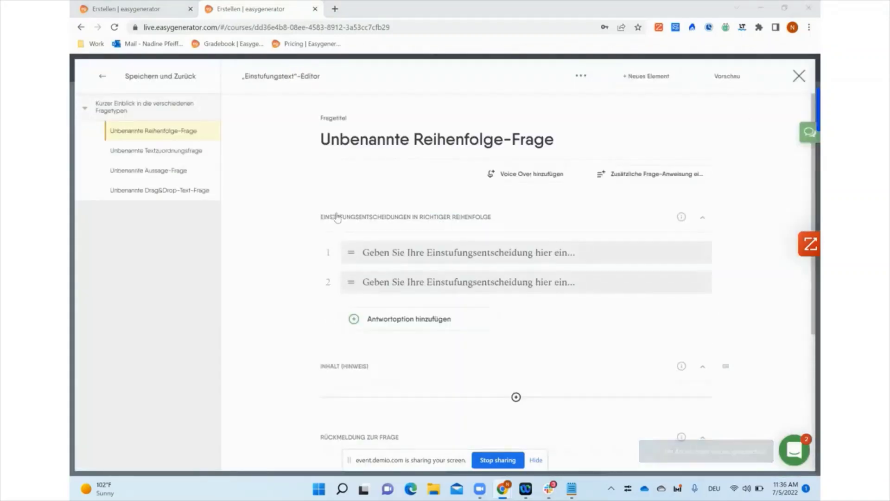
{"action": "left_click_drag", "start_coordinate": [555, 140], "coordinate": [305, 146]}
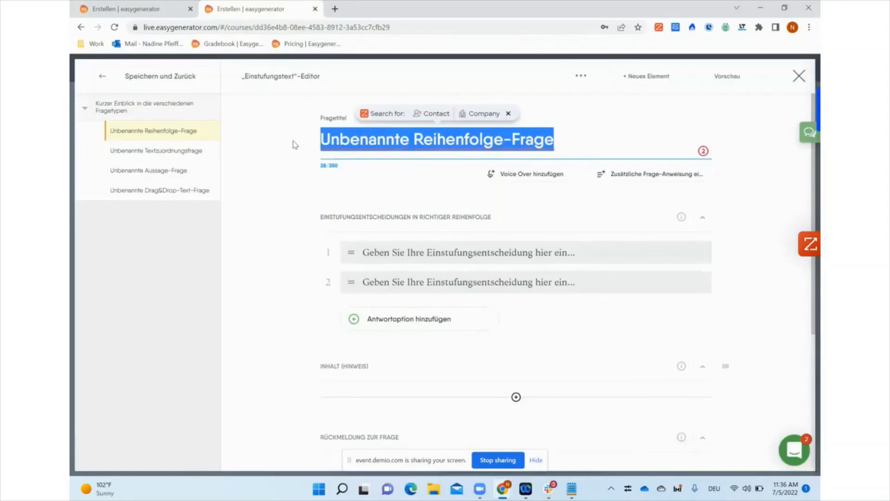
{"action": "type", "text": "Bringe"}
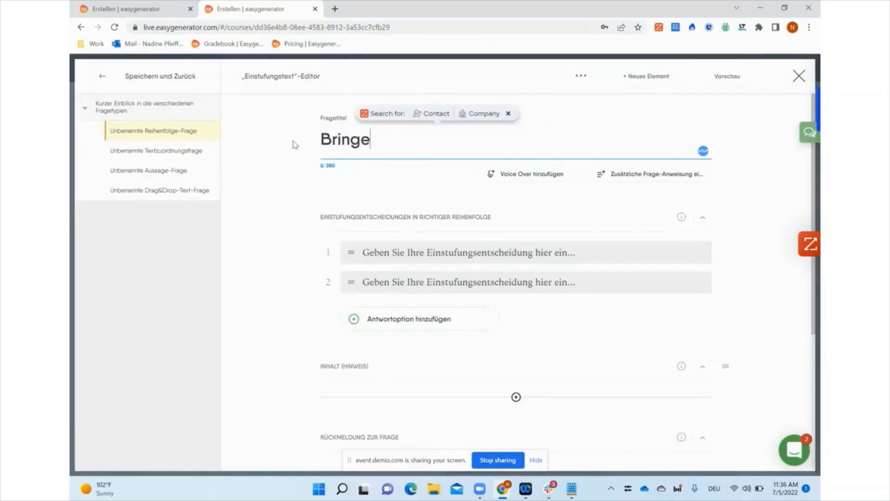
{"action": "type", "text": " die Mona"}
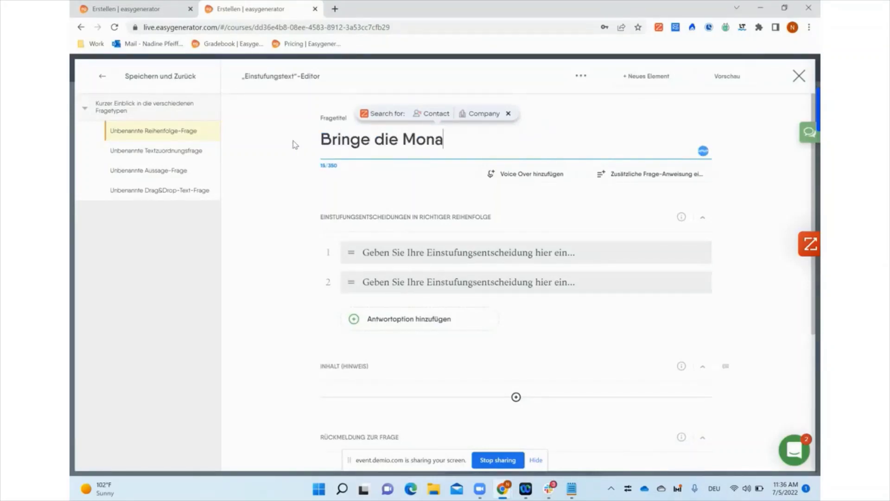
{"action": "type", "text": "te in die richt"}
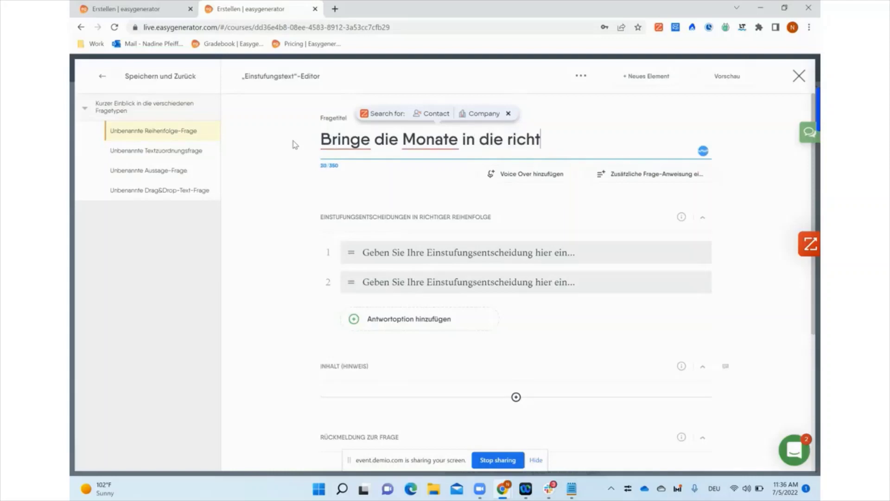
{"action": "type", "text": "ige Reihenfolge"}
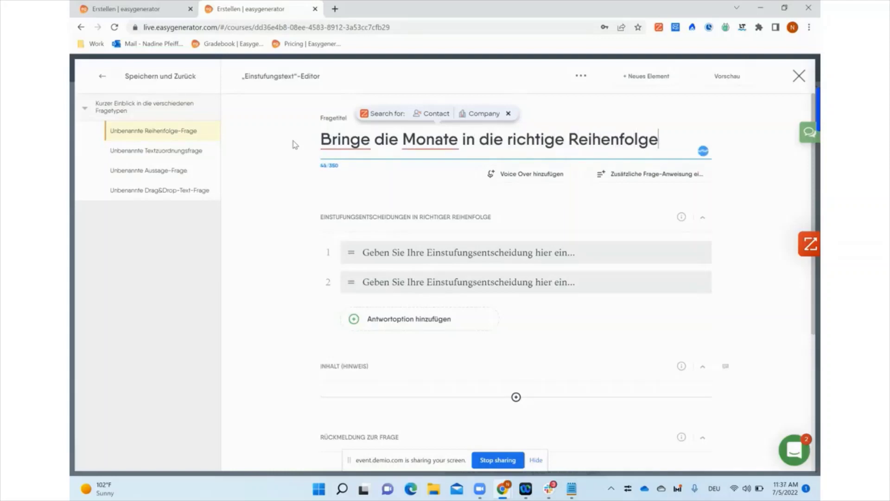
{"action": "left_click", "coordinate": [353, 199]}
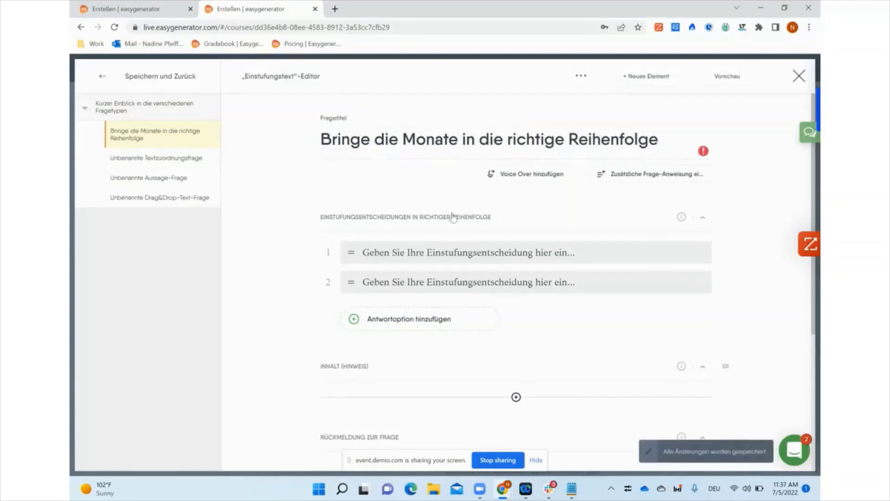
Enter März, April and Mai as the ranking question's three answer options in the correct order.
{"action": "left_click", "coordinate": [596, 251]}
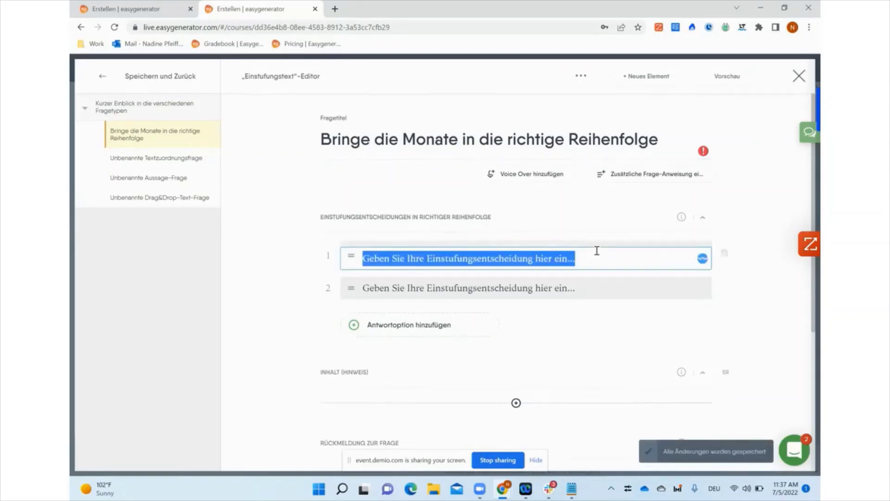
{"action": "type", "text": "März"}
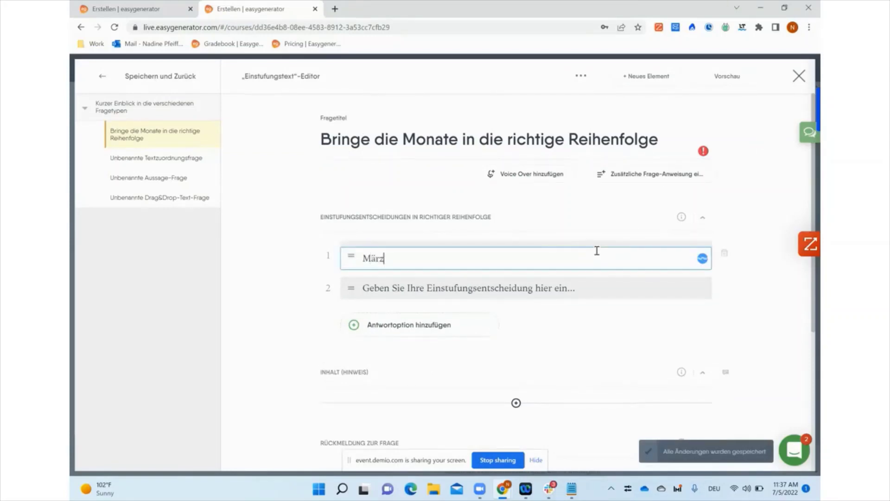
{"action": "left_click", "coordinate": [601, 281]}
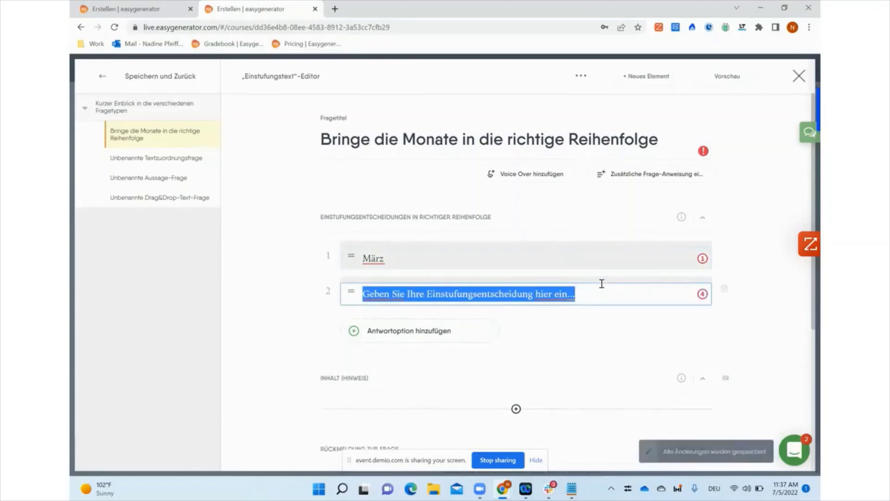
{"action": "type", "text": "April"}
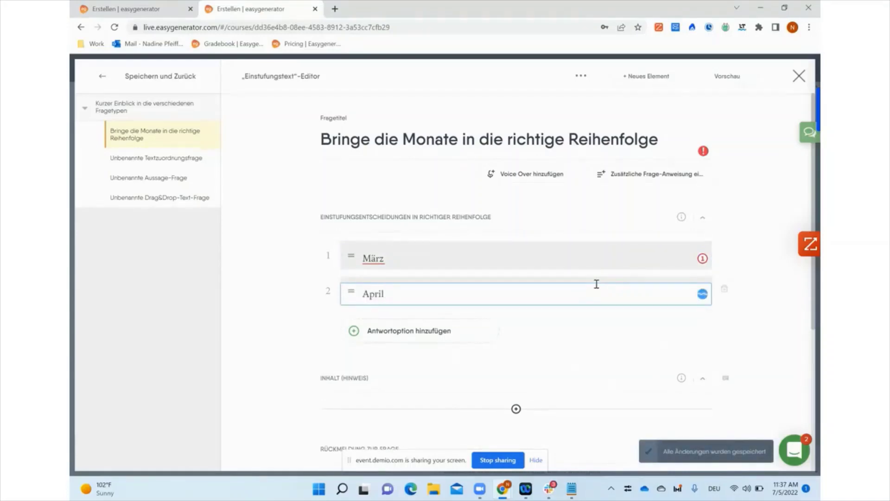
{"action": "left_click", "coordinate": [475, 327]}
{"action": "type", "text": "M"}
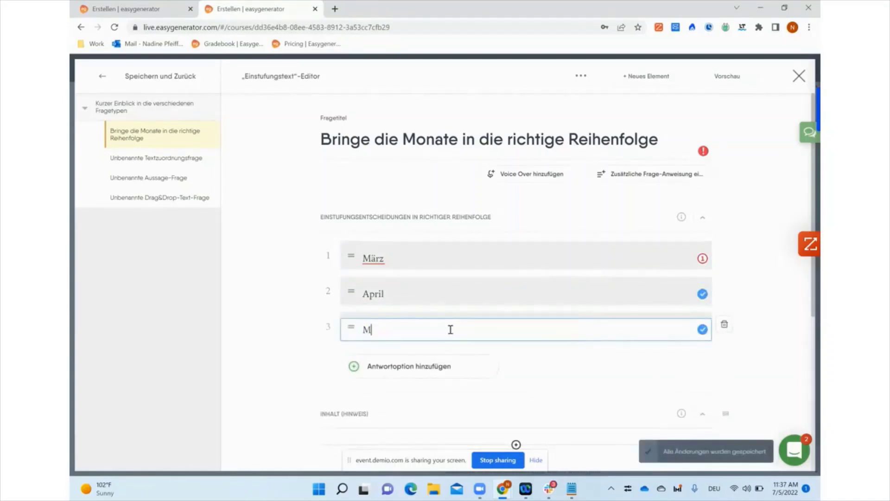
{"action": "type", "text": "ai"}
{"action": "left_click", "coordinate": [544, 378]}
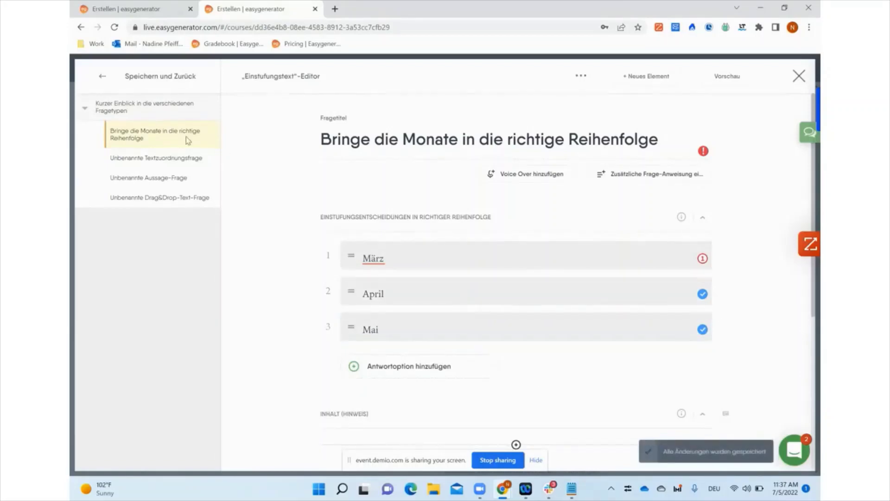
In the Textzuordnung question, enter the three terms A, AA and AAA, adding a third term/match pair.
{"action": "left_click", "coordinate": [141, 159]}
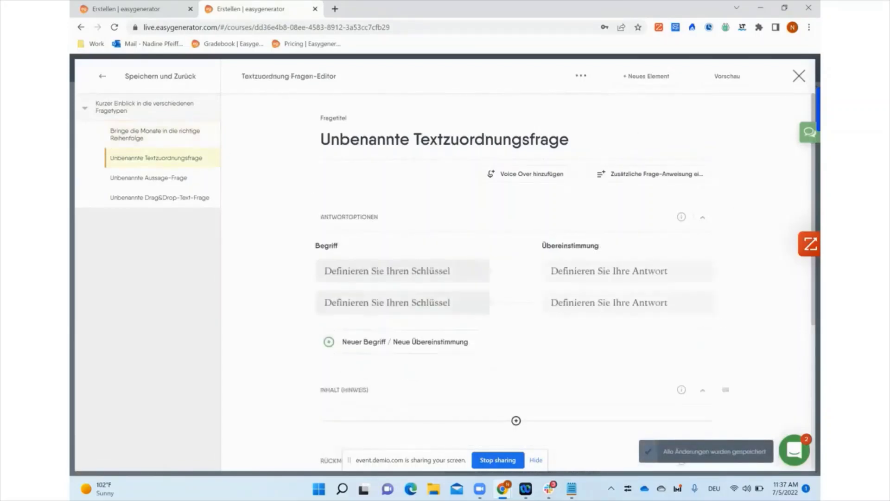
{"action": "left_click", "coordinate": [366, 271]}
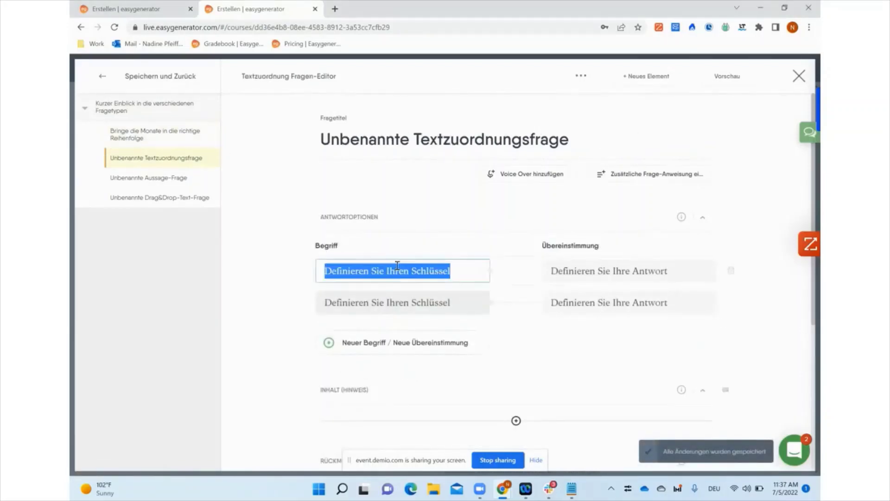
{"action": "type", "text": "A"}
{"action": "left_click", "coordinate": [426, 303]}
{"action": "type", "text": "AA"}
{"action": "left_click", "coordinate": [419, 342]}
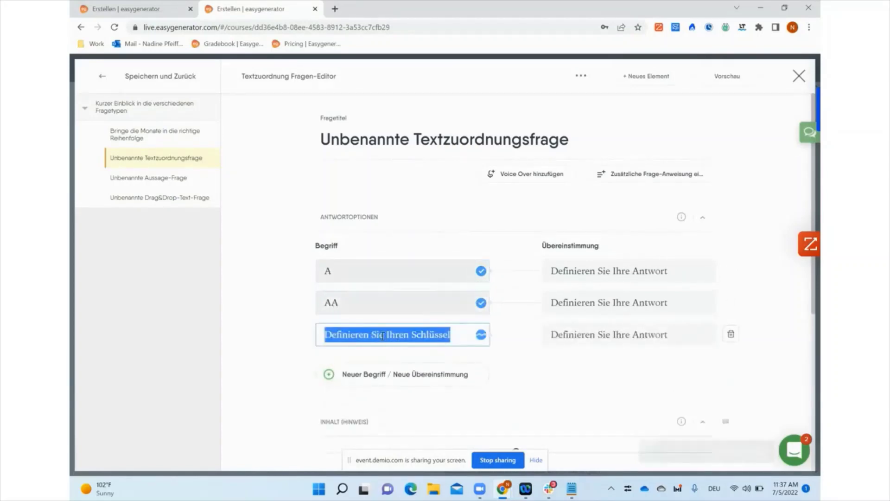
{"action": "type", "text": "AAA"}
Retitle the text matching question "Ordne die Begriffe richtig zu".
{"action": "left_click", "coordinate": [404, 148]}
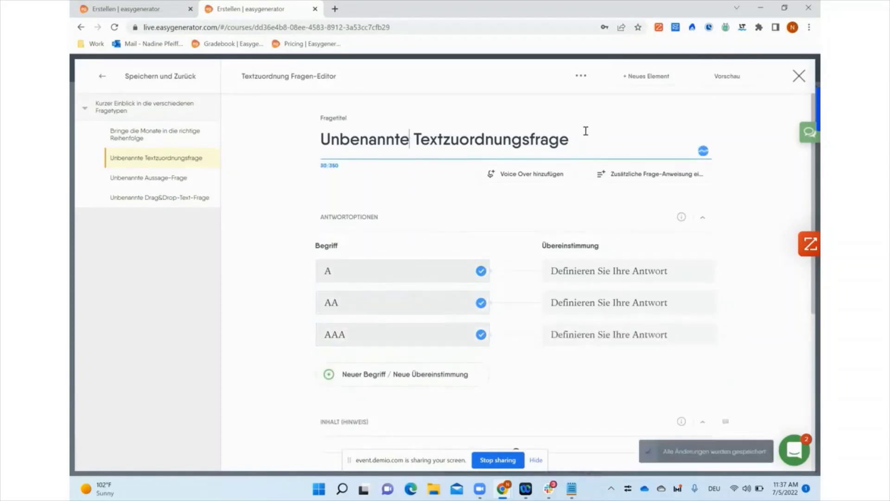
{"action": "left_click_drag", "start_coordinate": [585, 135], "coordinate": [304, 138]}
{"action": "type", "text": "Ordn"}
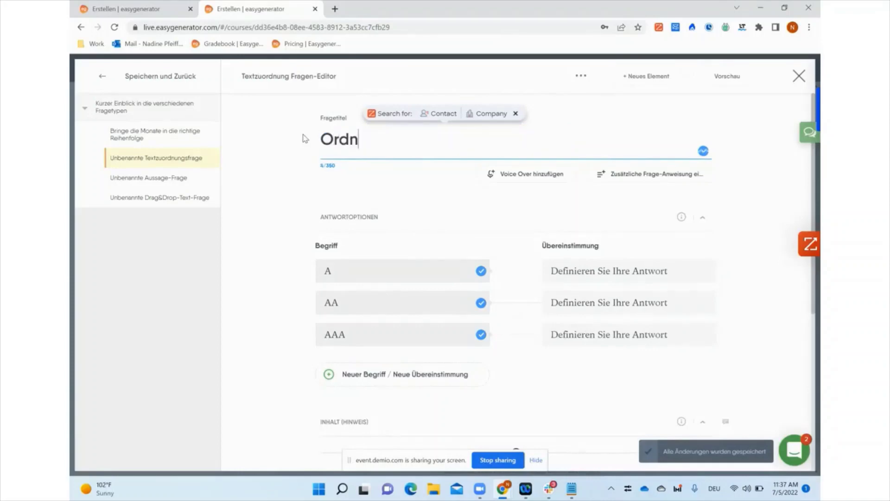
{"action": "type", "text": "e die Begriffe richtig zu"}
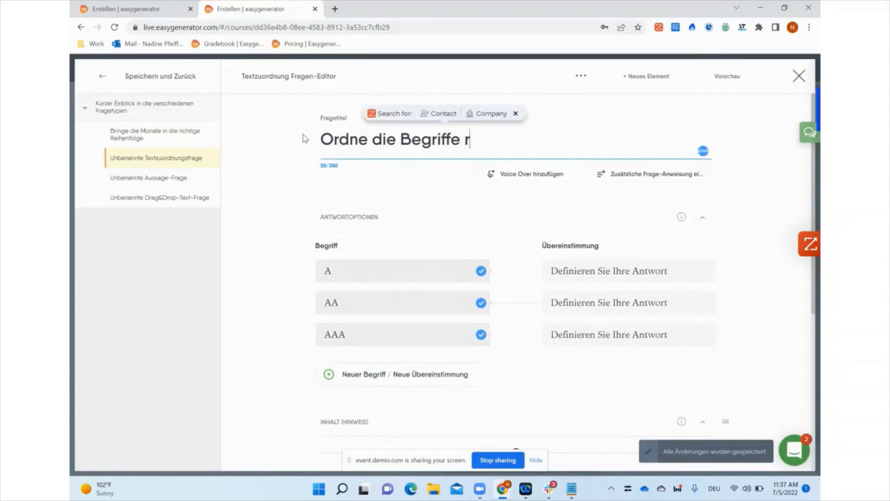
Enter B, BB and BBB as the matches for the terms A, AA and AAA.
{"action": "left_click", "coordinate": [639, 271]}
{"action": "type", "text": "B"}
{"action": "left_click", "coordinate": [631, 307]}
{"action": "type", "text": "BB"}
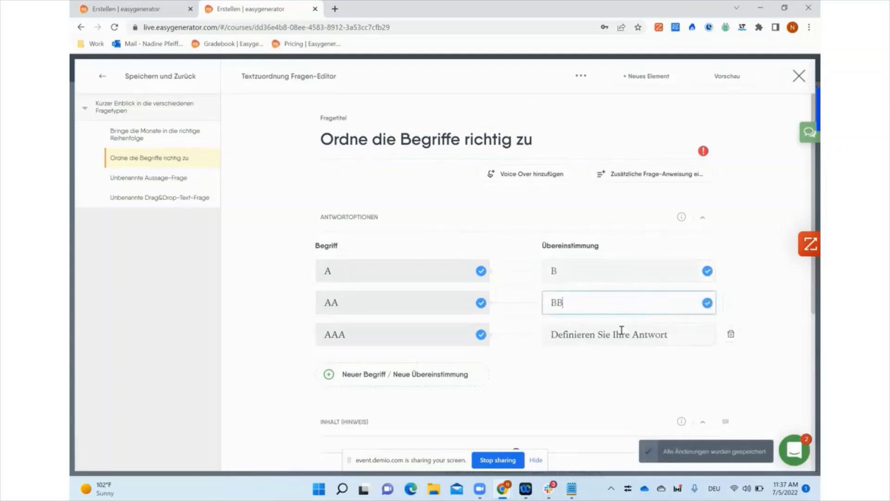
{"action": "left_click", "coordinate": [622, 333]}
{"action": "type", "text": "BBB"}
{"action": "left_click", "coordinate": [559, 361]}
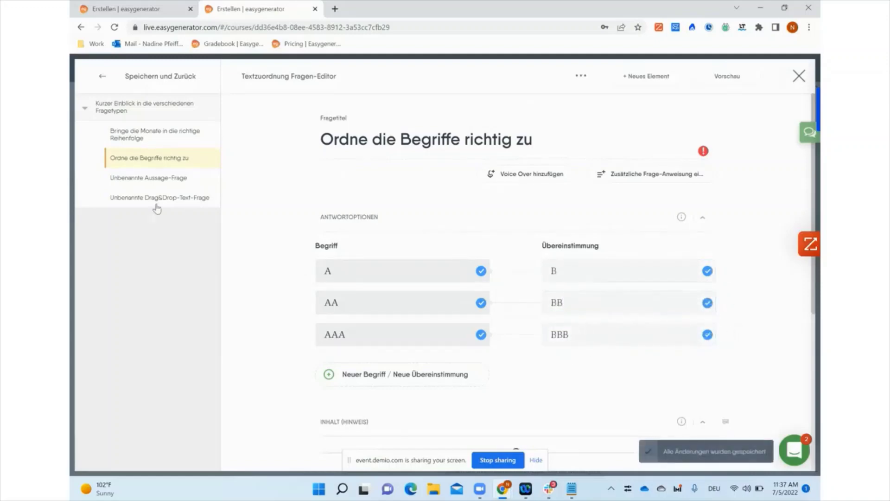
Open the untitled statement question and retitle it "Teste dein Wissen".
{"action": "left_click", "coordinate": [156, 178]}
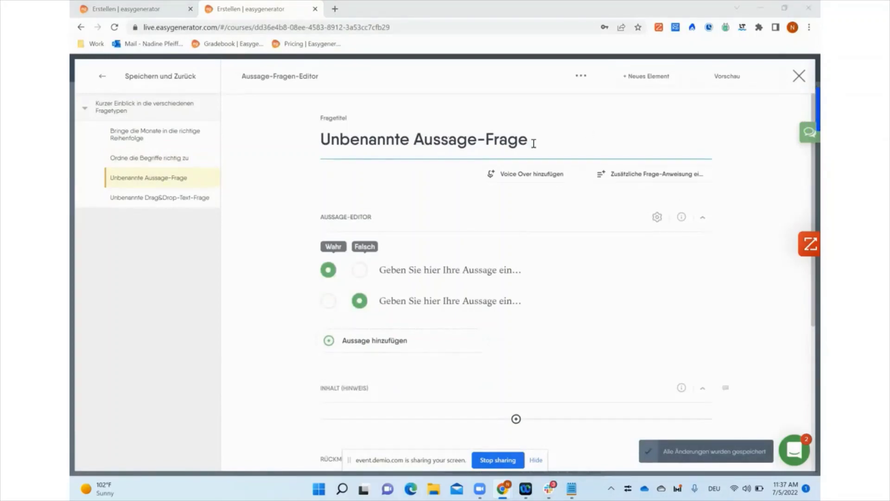
{"action": "left_click_drag", "start_coordinate": [532, 141], "coordinate": [301, 147]}
{"action": "type", "text": "Tes"}
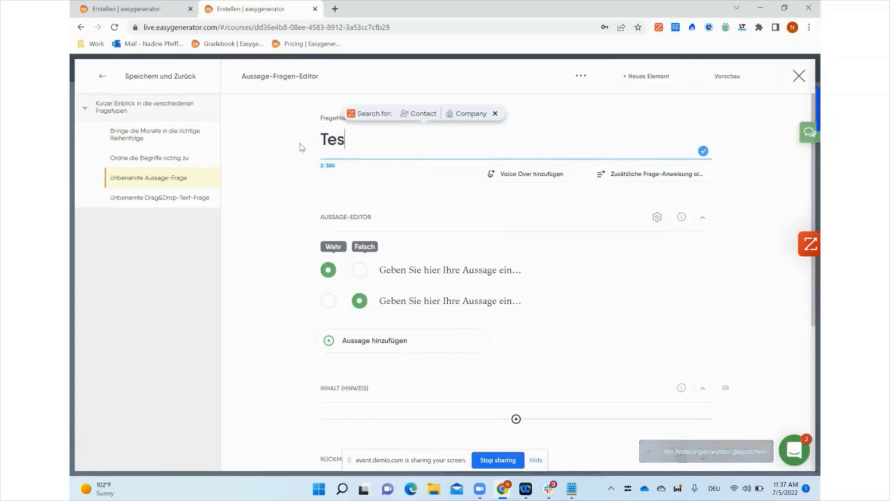
{"action": "type", "text": "te dein Wissen"}
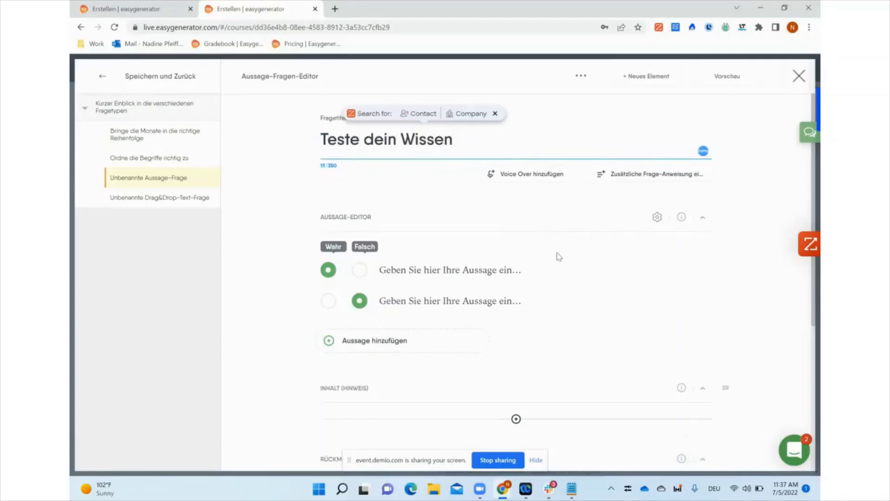
Enter "Es ist gut, schwierige Fragen zu stellen" as the statement marked true.
{"action": "left_click", "coordinate": [547, 269]}
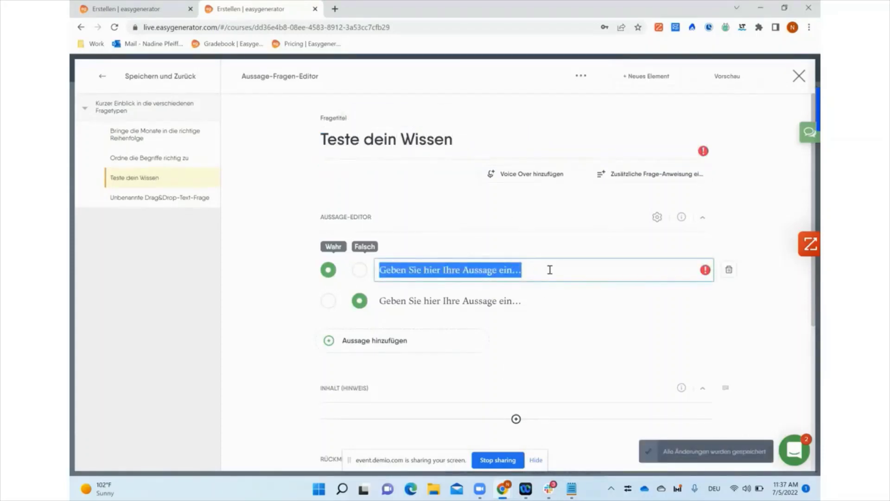
{"action": "type", "text": "Es ist gu"}
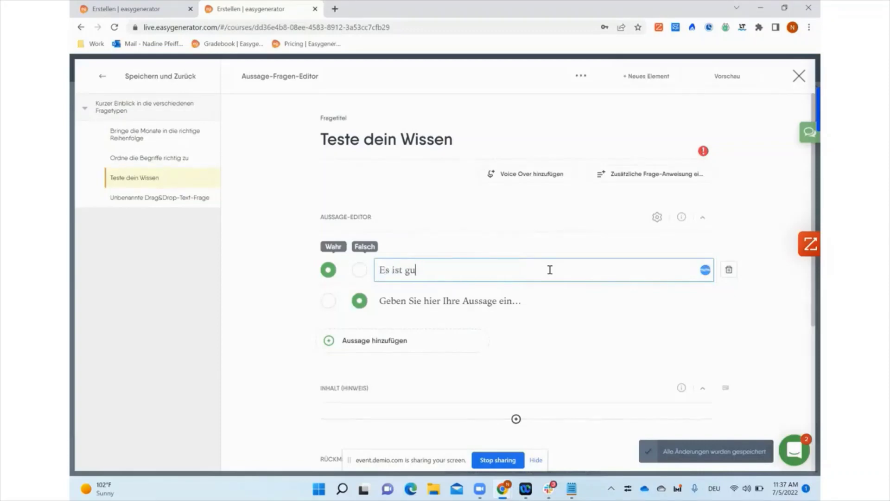
{"action": "type", "text": "t, schwierige Fragen zu stellen"}
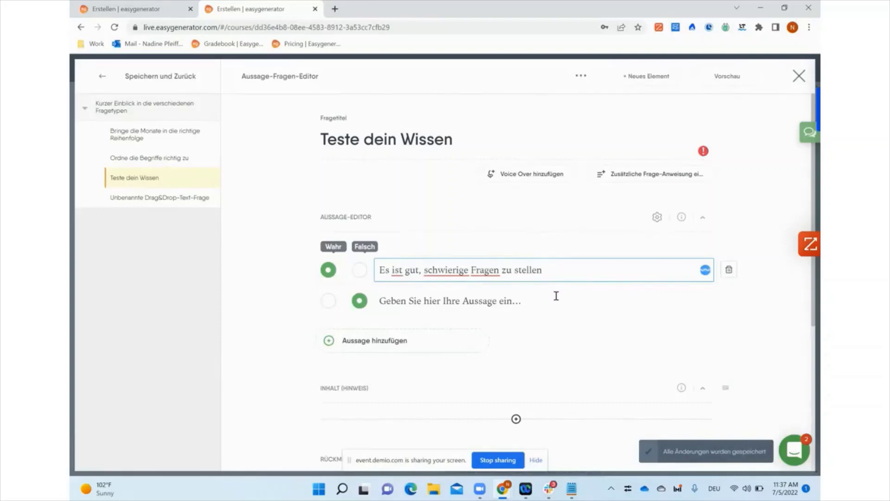
Enter "Es ist schlecht, wenn Lernende Fragen falsch beantworten" as the statement marked false.
{"action": "left_click", "coordinate": [556, 295]}
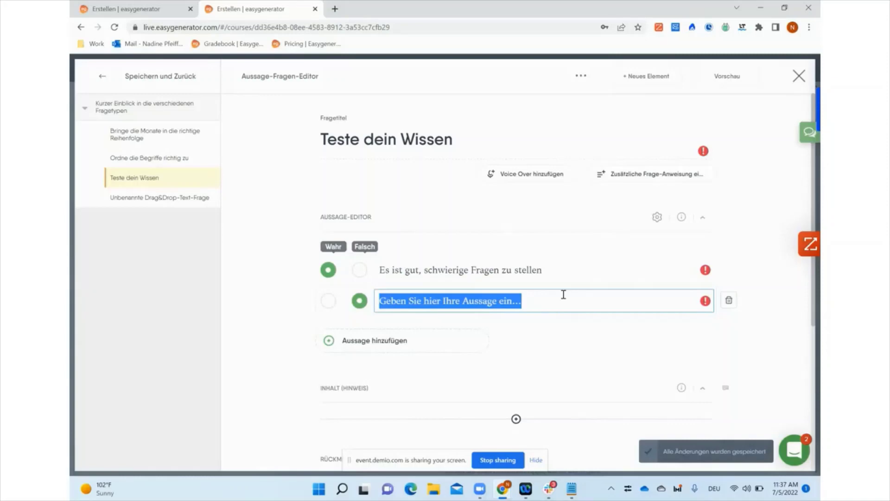
{"action": "type", "text": "E"}
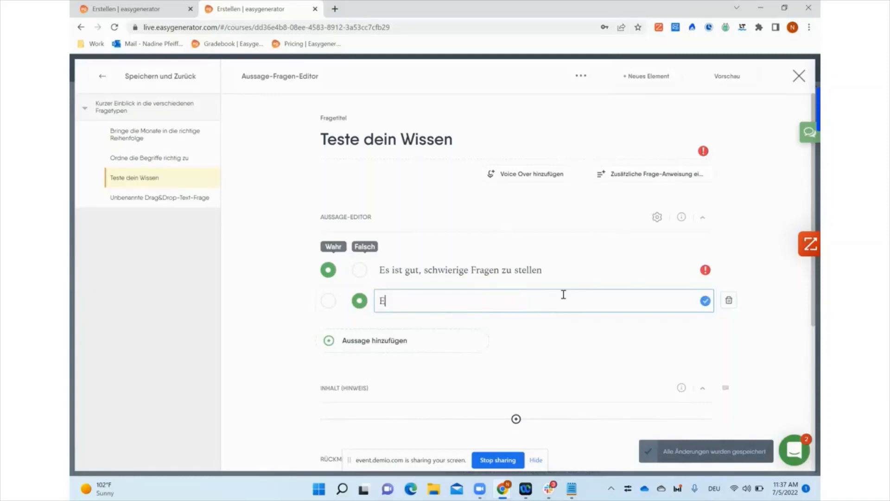
{"action": "type", "text": "s ist schlecht"}
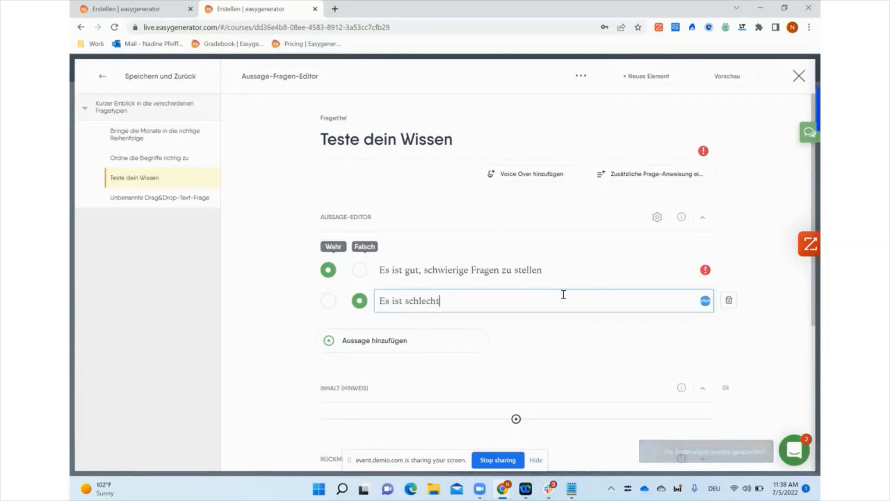
{"action": "type", "text": ", wenn "}
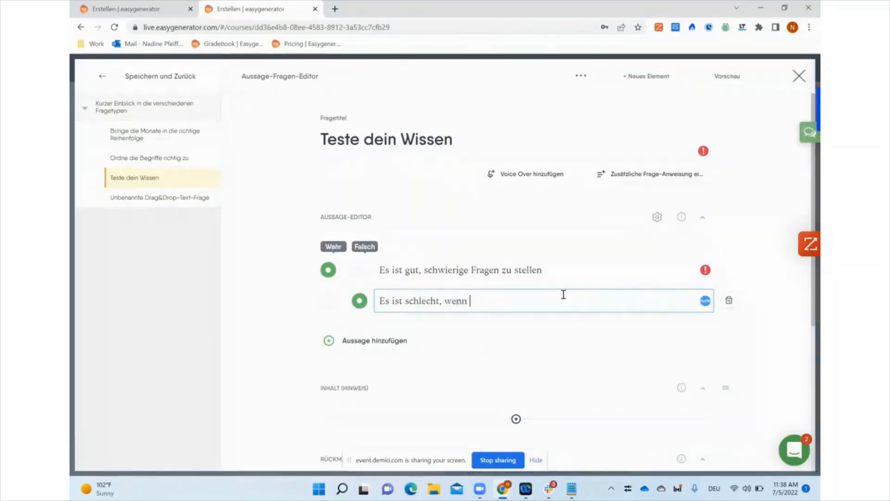
{"action": "type", "text": "Lernende"}
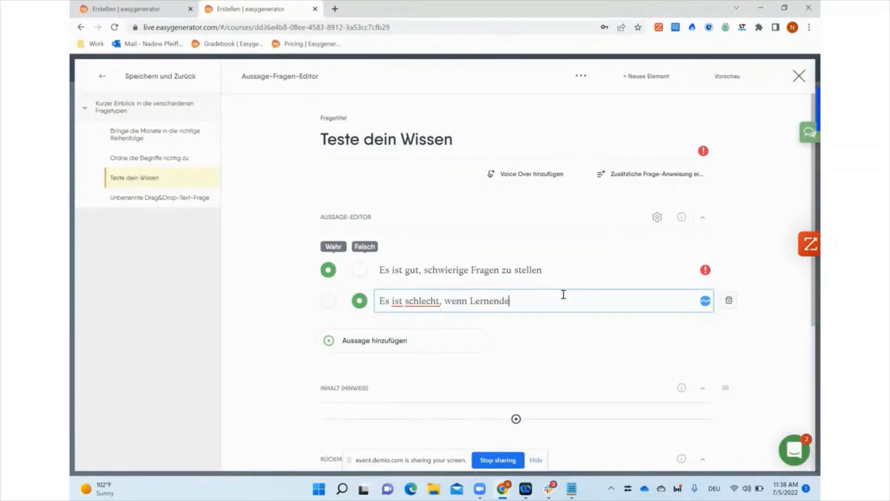
{"action": "type", "text": " Fragen falsch beantworten"}
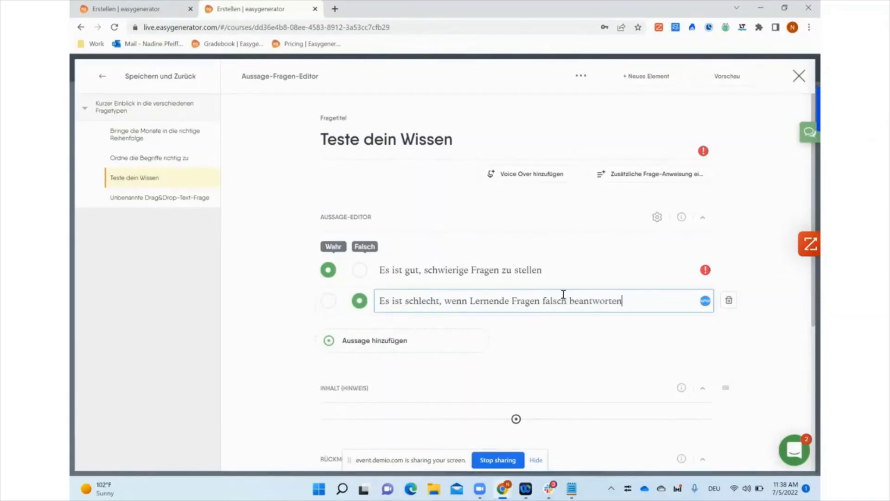
{"action": "left_click", "coordinate": [572, 359]}
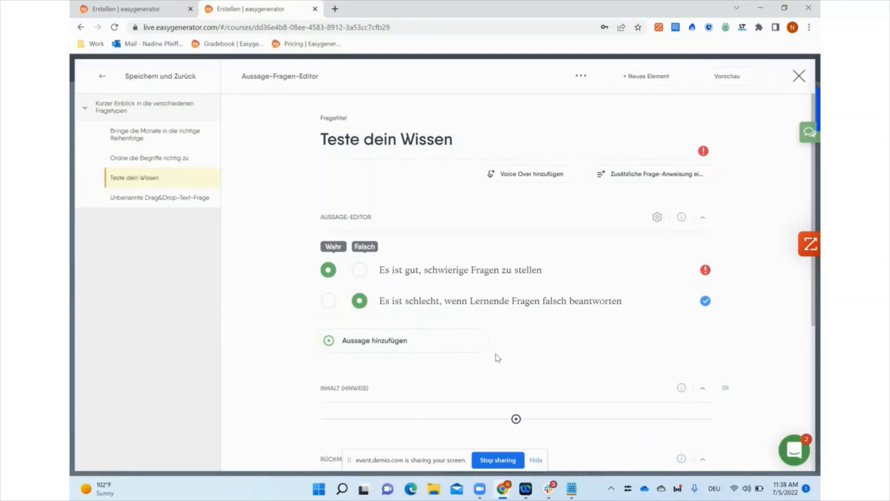
{"action": "scroll", "coordinate": [510, 355], "scroll_direction": "down", "scroll_amount": 2}
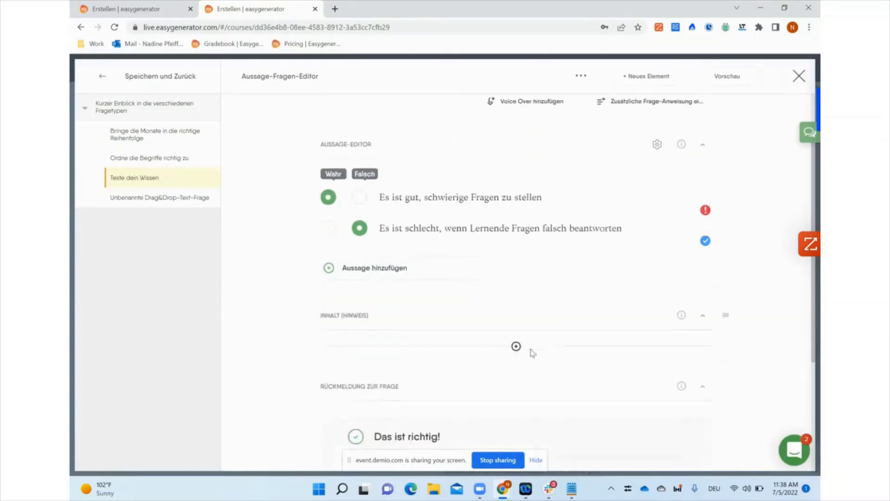
In the Drag&Drop text question, set the background to the stock Food photo of cut pomegranates and citrus fruit.
{"action": "left_click", "coordinate": [162, 208]}
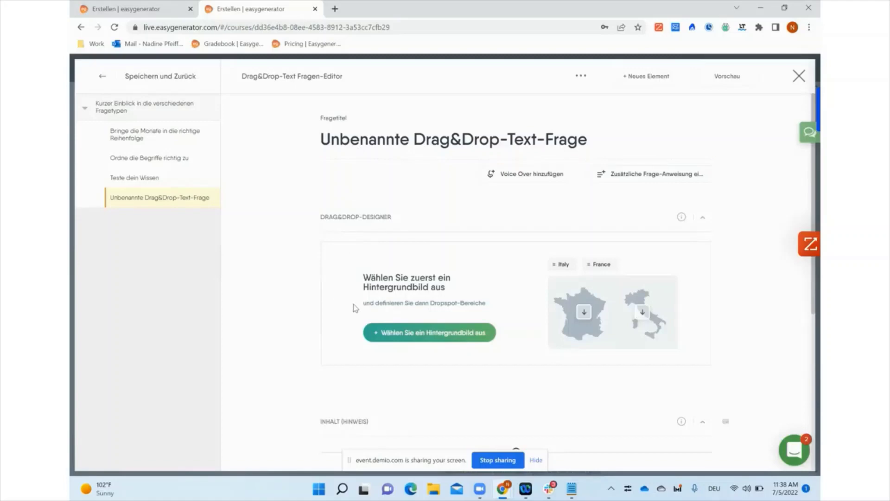
{"action": "left_click", "coordinate": [399, 333]}
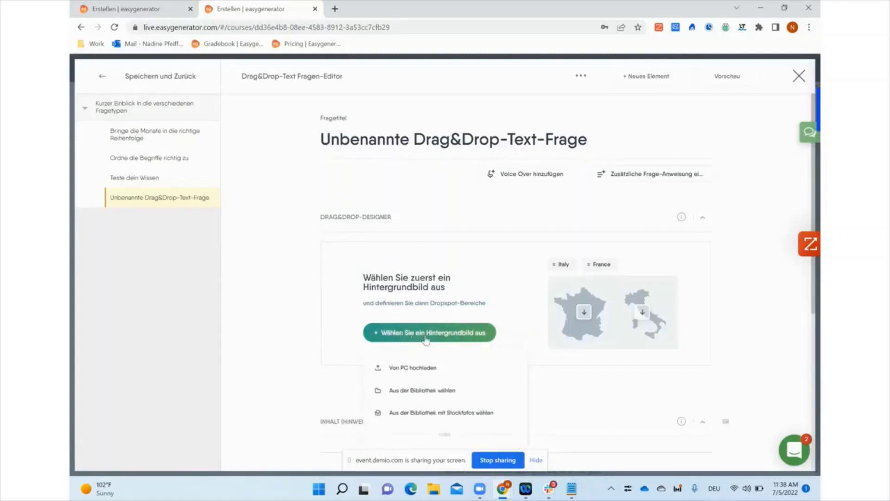
{"action": "left_click", "coordinate": [448, 413]}
{"action": "left_click", "coordinate": [106, 249]}
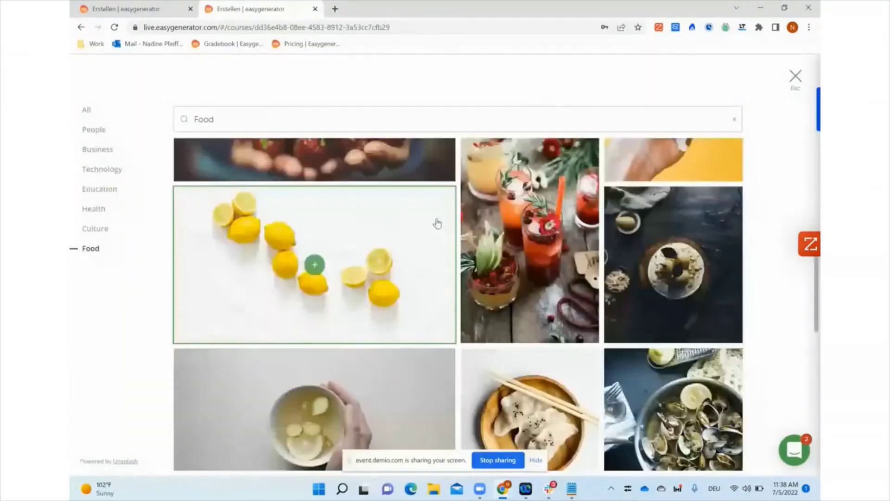
{"action": "scroll", "coordinate": [437, 224], "scroll_direction": "down", "scroll_amount": 6}
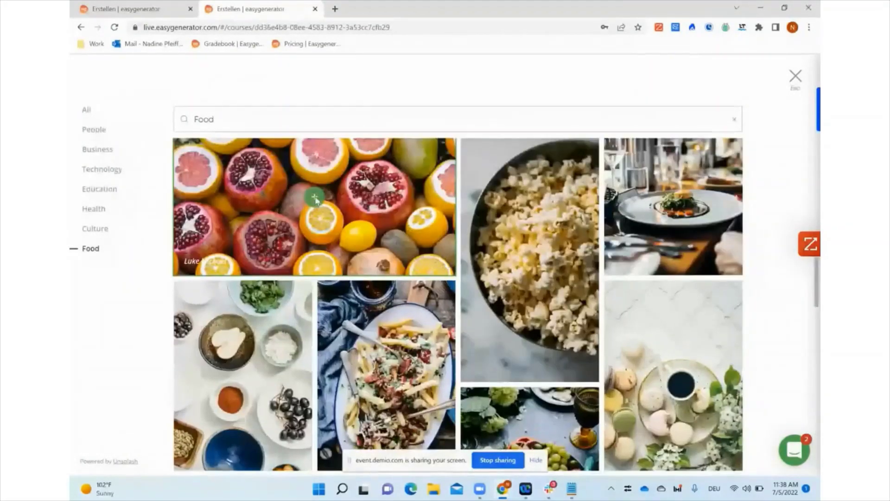
{"action": "left_click", "coordinate": [315, 199]}
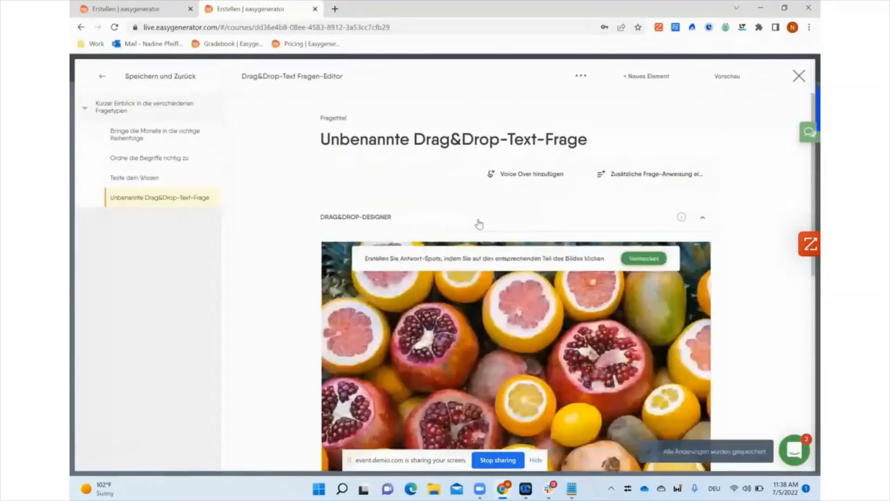
Add two answer spots to the fruit photo: "Granatapfel" on a cut pomegranate and "Orange" on a halved orange.
{"action": "scroll", "coordinate": [479, 224], "scroll_direction": "down", "scroll_amount": 1}
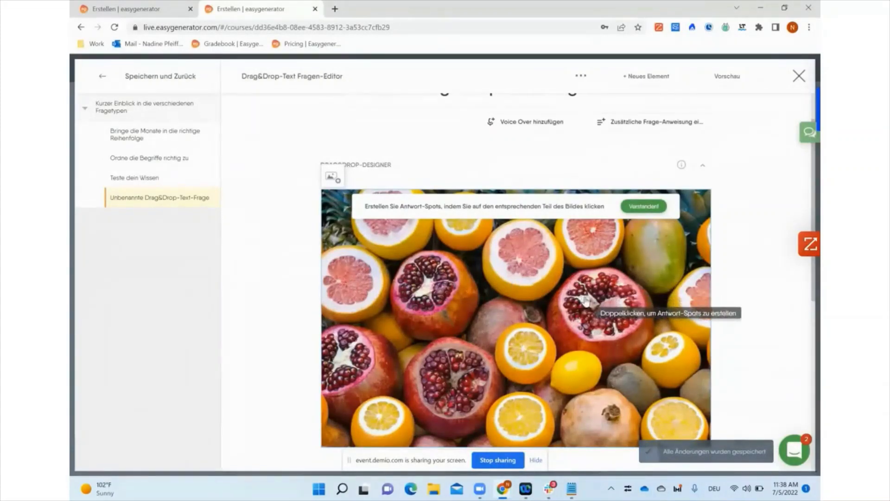
{"action": "double_click", "coordinate": [585, 296]}
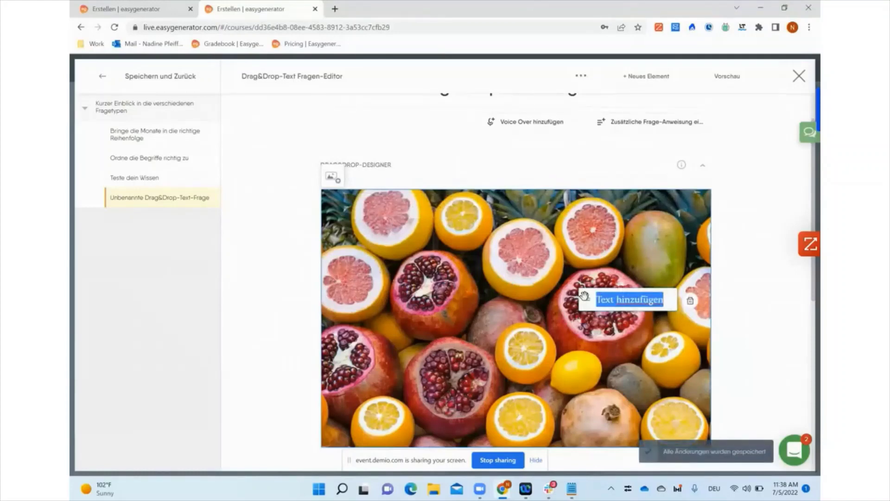
{"action": "type", "text": "Granatapf"}
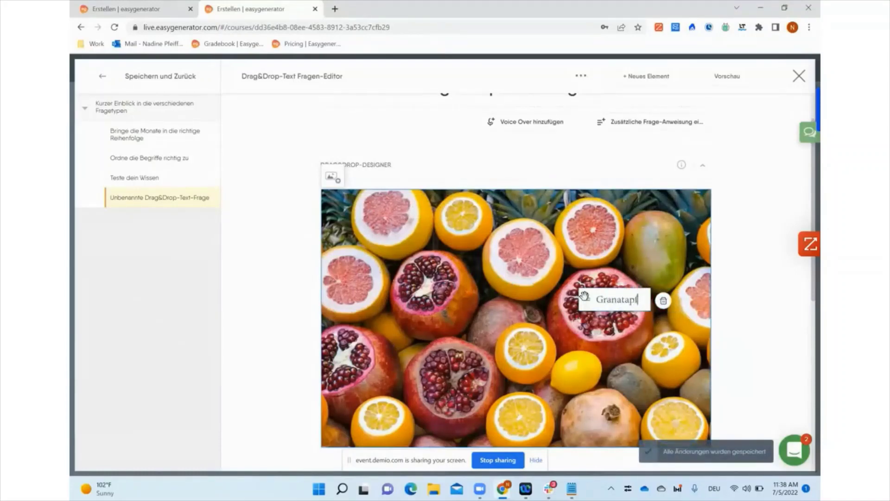
{"action": "type", "text": "el"}
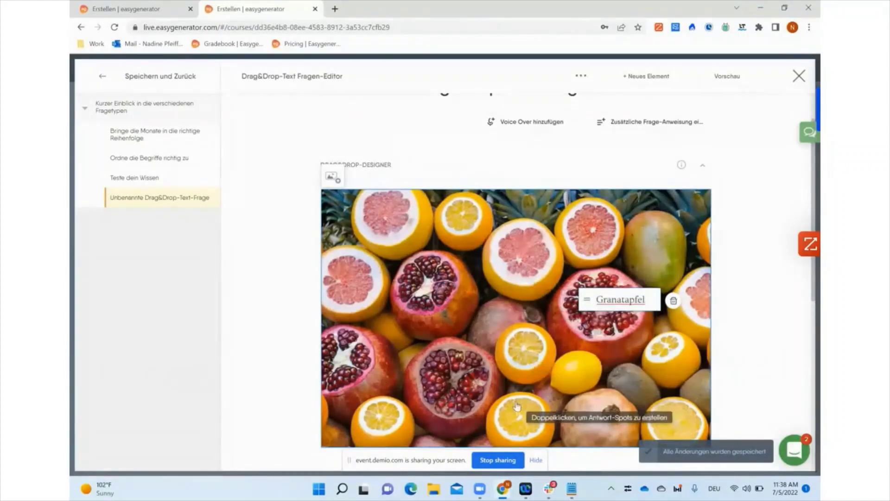
{"action": "double_click", "coordinate": [517, 346]}
{"action": "type", "text": "O"}
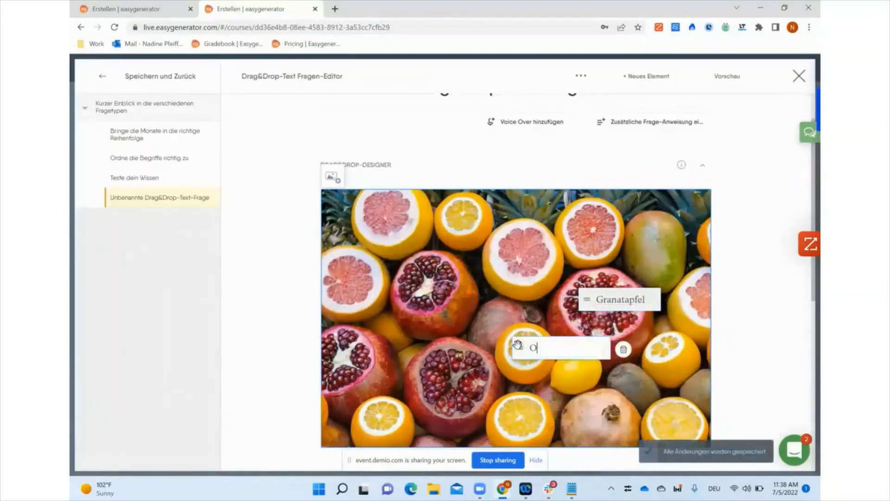
{"action": "type", "text": "range"}
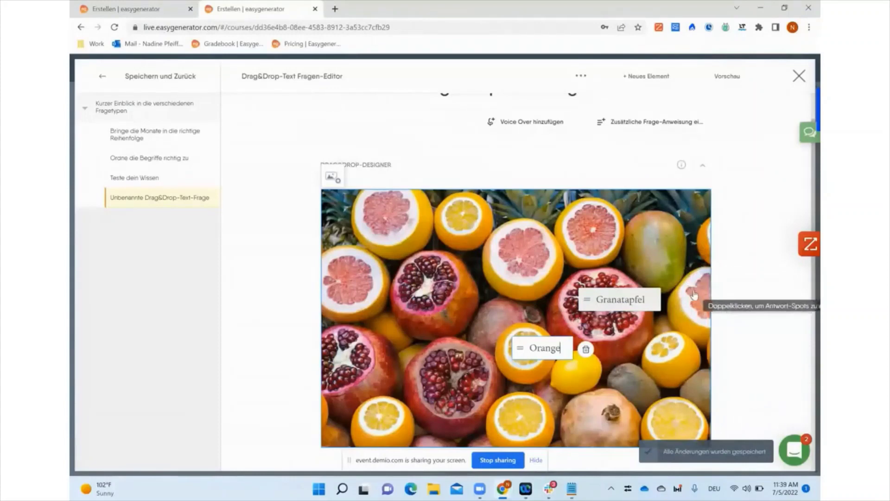
{"action": "left_click", "coordinate": [736, 281]}
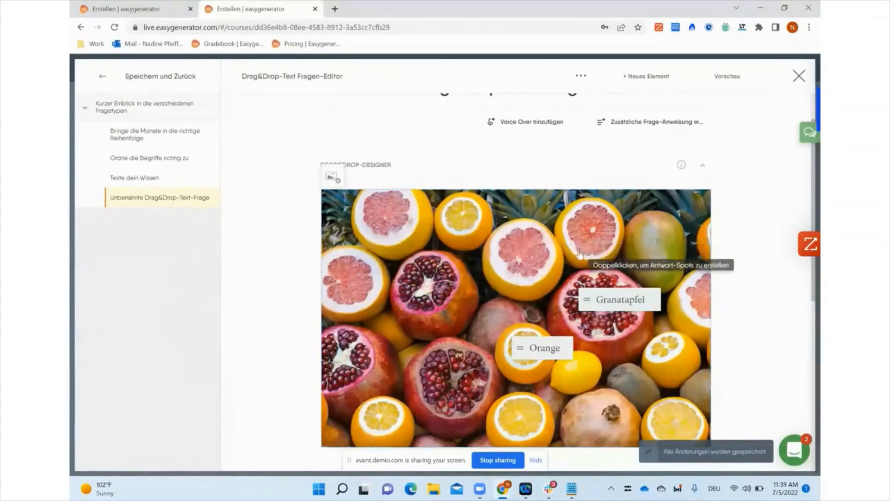
Close the Drag&Drop text question editor and return to the course overview.
{"action": "scroll", "coordinate": [663, 264], "scroll_direction": "down", "scroll_amount": 4}
{"action": "scroll", "coordinate": [664, 259], "scroll_direction": "down", "scroll_amount": 3}
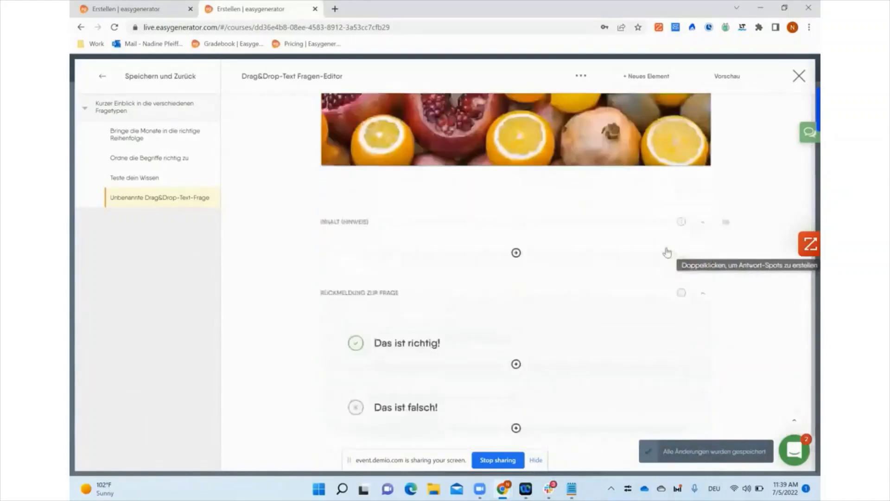
{"action": "scroll", "coordinate": [666, 253], "scroll_direction": "up", "scroll_amount": 6}
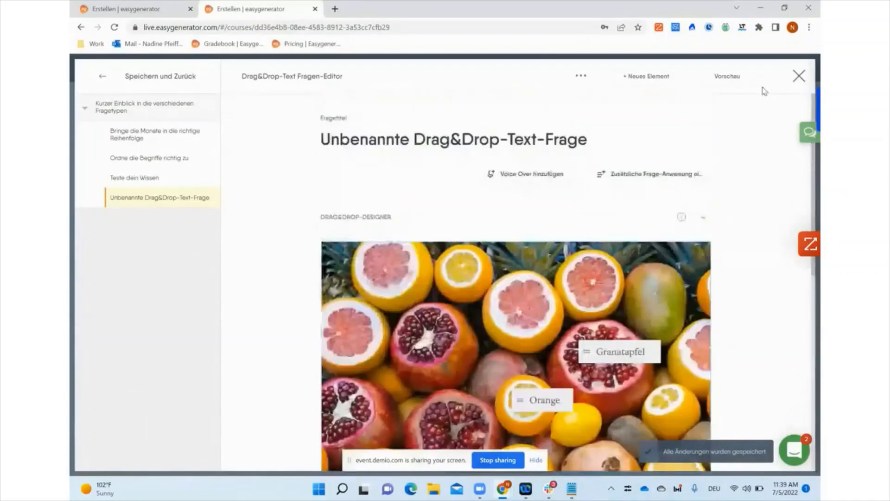
{"action": "left_click", "coordinate": [794, 80]}
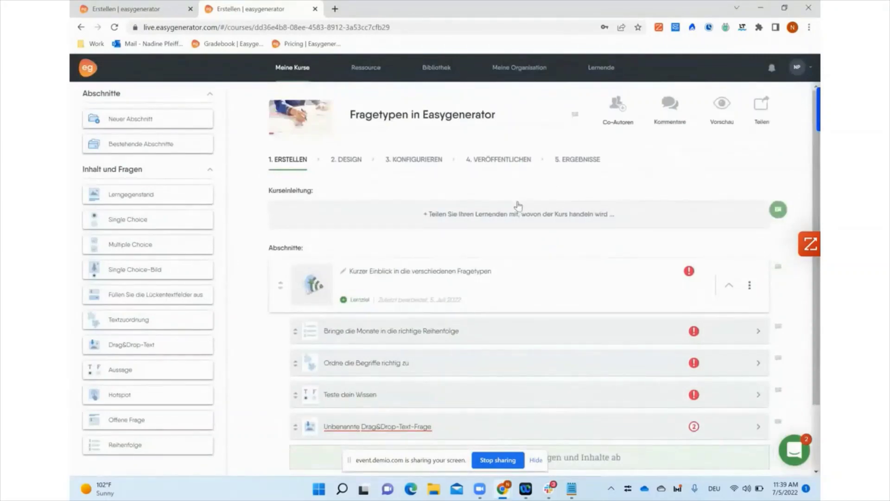
Switch to the other open copy of the "Fragetypen in Easygenerator" course and start its preview at the first question.
{"action": "left_click", "coordinate": [177, 6]}
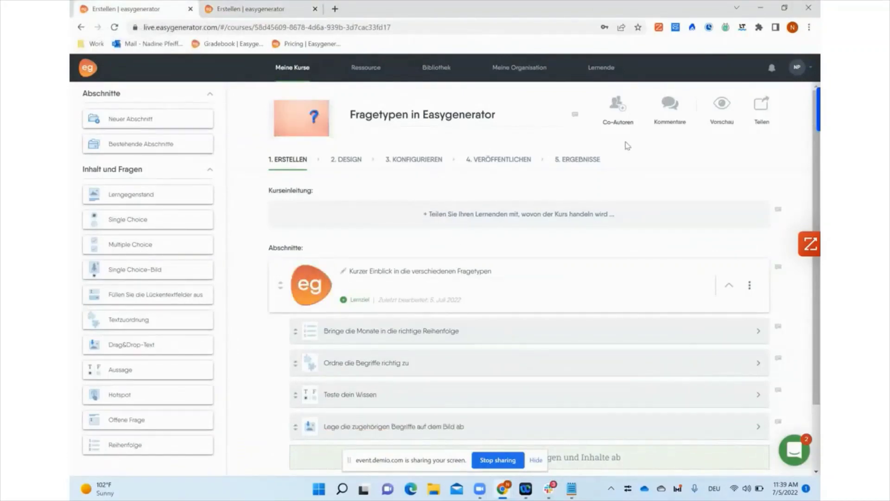
{"action": "left_click", "coordinate": [722, 106]}
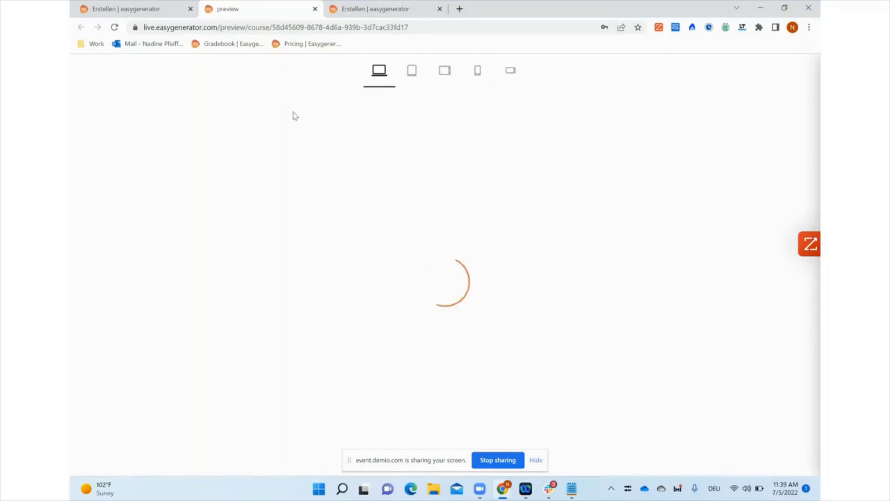
{"action": "left_click", "coordinate": [602, 172]}
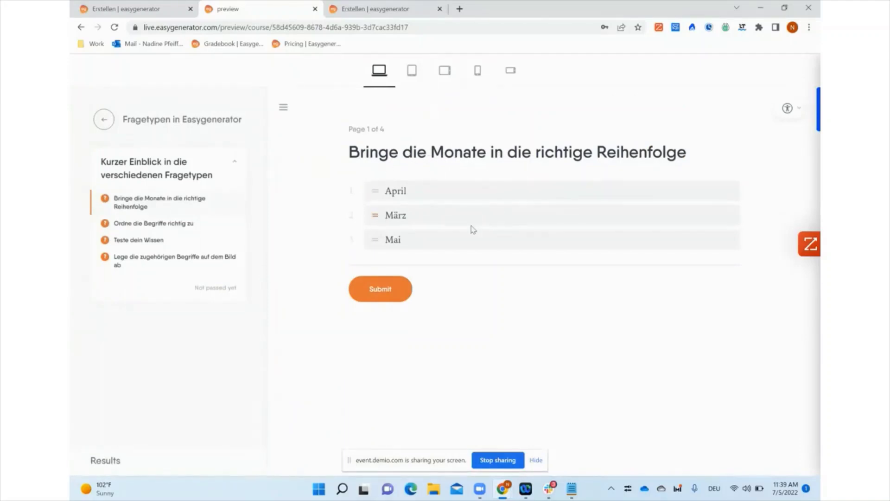
In the preview, order the months as März, April, Mai, submit the answer and continue to the text matching question.
{"action": "left_click_drag", "start_coordinate": [413, 216], "coordinate": [413, 191]}
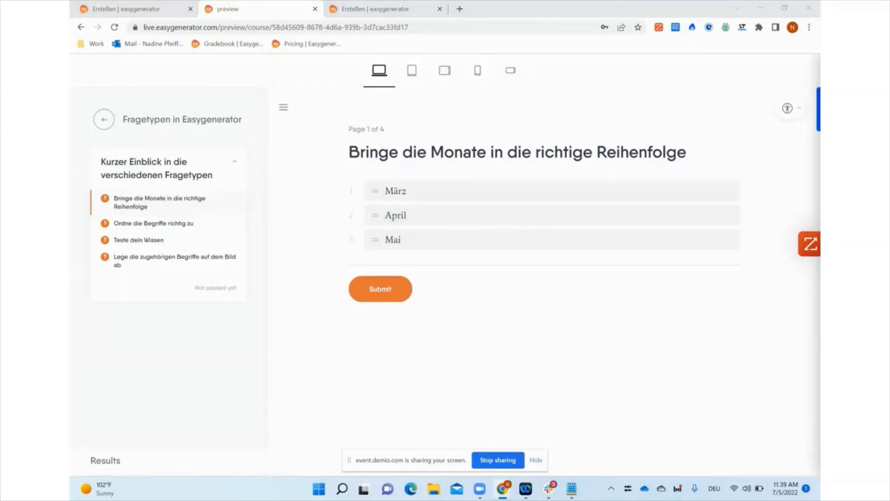
{"action": "left_click", "coordinate": [381, 295]}
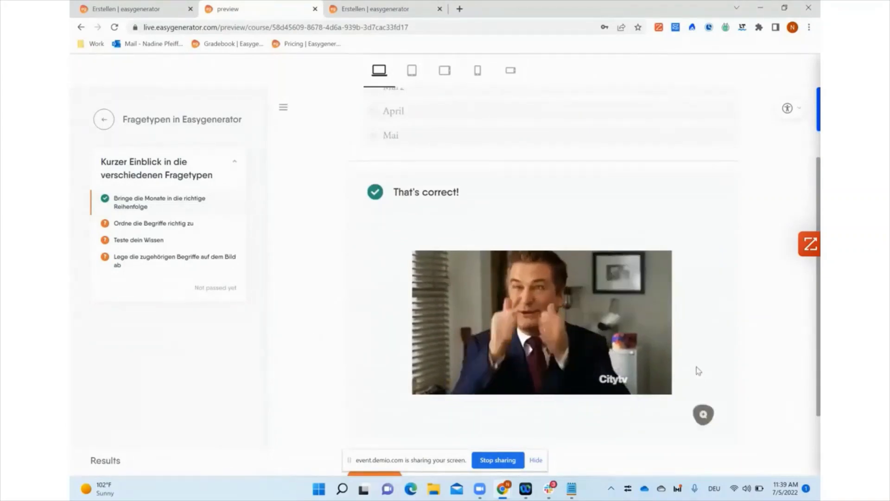
{"action": "scroll", "coordinate": [468, 345], "scroll_direction": "down", "scroll_amount": 3}
{"action": "left_click", "coordinate": [373, 390]}
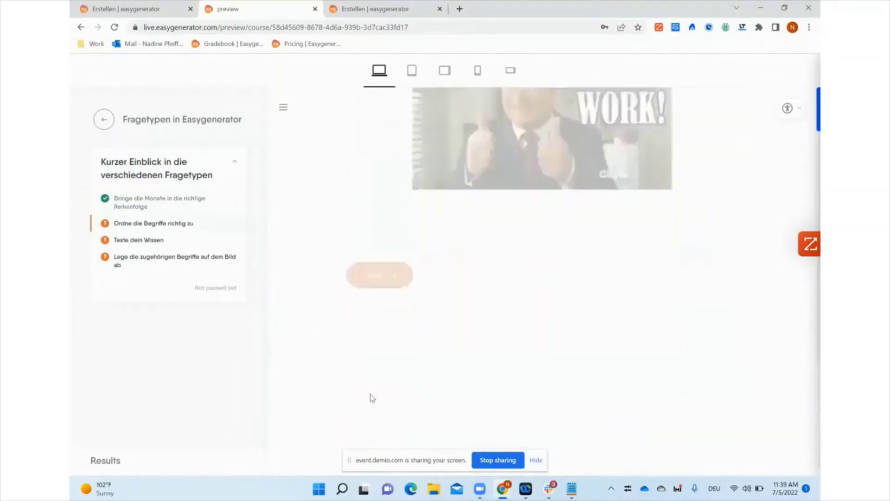
Match A with B, AA with BB and AAA with BBB, submit the answer and continue to "Teste dein Wissen".
{"action": "left_click", "coordinate": [544, 191]}
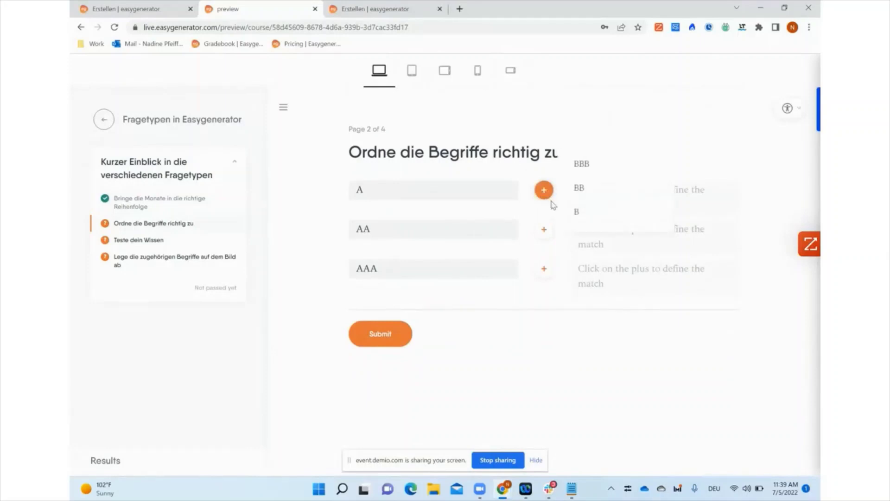
{"action": "left_click", "coordinate": [582, 212]}
{"action": "left_click", "coordinate": [544, 214]}
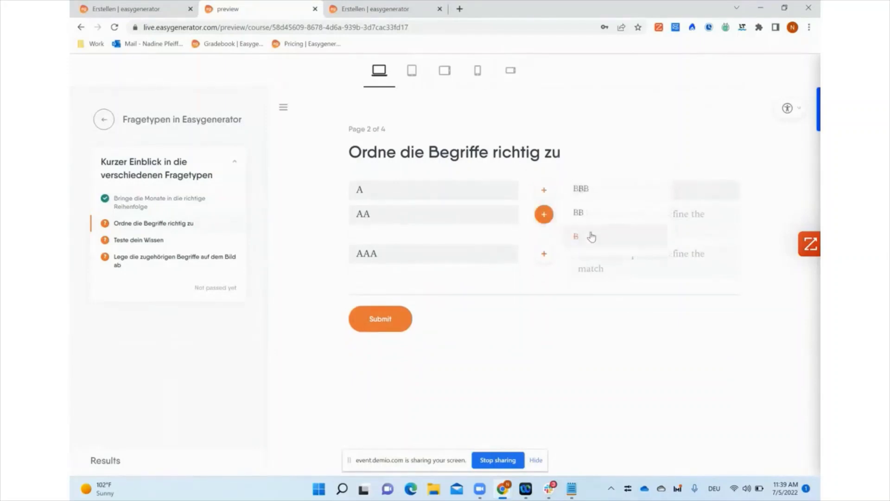
{"action": "left_click", "coordinate": [602, 221]}
{"action": "left_click", "coordinate": [543, 238]}
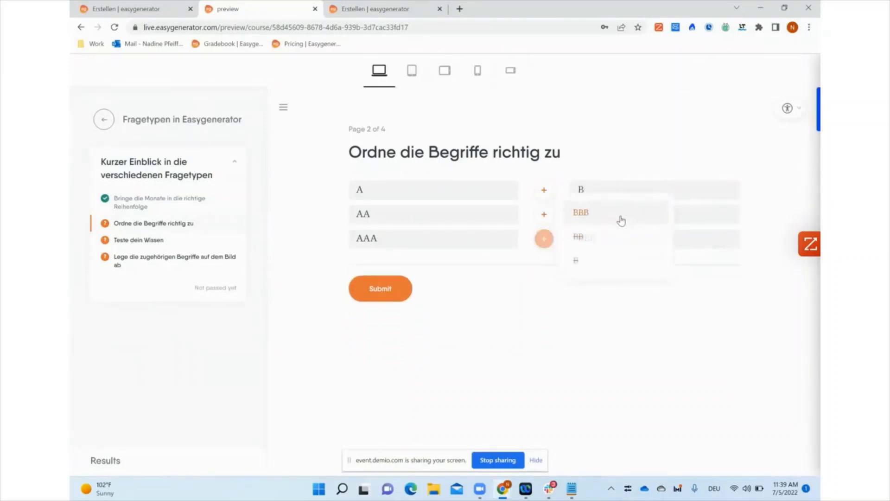
{"action": "left_click", "coordinate": [621, 220]}
{"action": "left_click", "coordinate": [397, 297]}
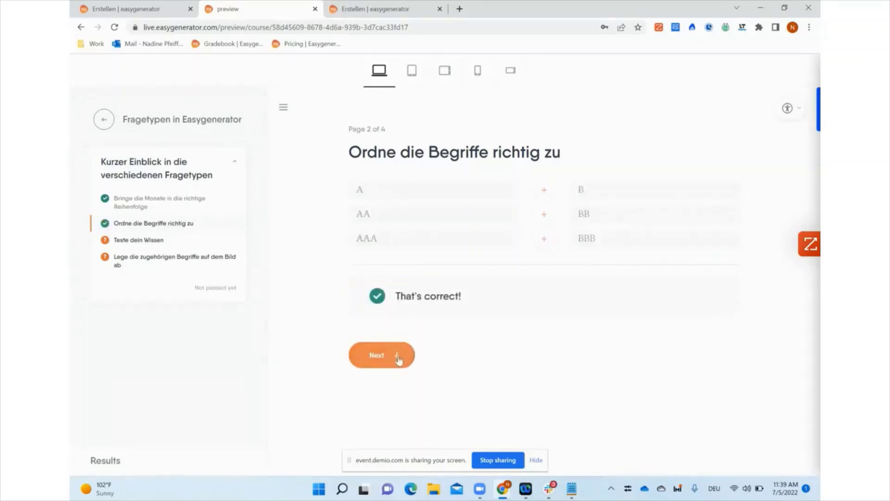
{"action": "left_click", "coordinate": [397, 356]}
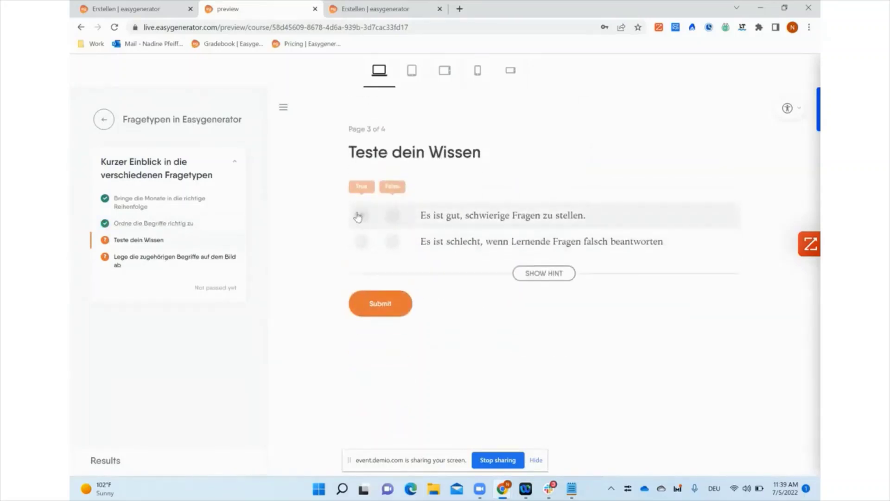
Show the hint, mark the first statement True and the second False, submit, and continue to the question about placing terms on the image.
{"action": "left_click", "coordinate": [360, 216]}
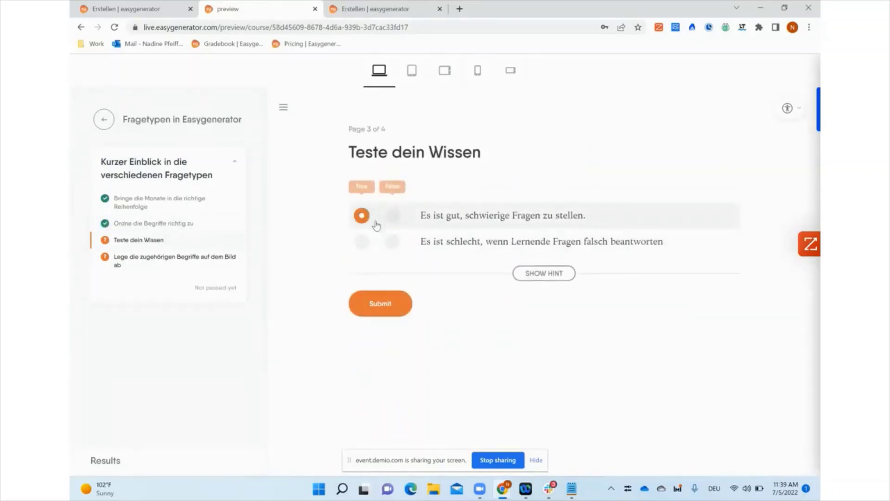
{"action": "left_click", "coordinate": [531, 274]}
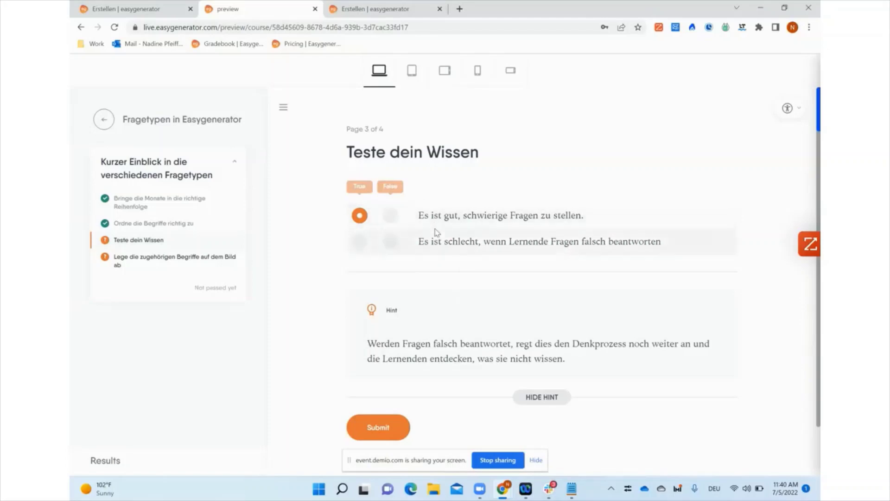
{"action": "left_click", "coordinate": [391, 242]}
{"action": "left_click", "coordinate": [378, 427]}
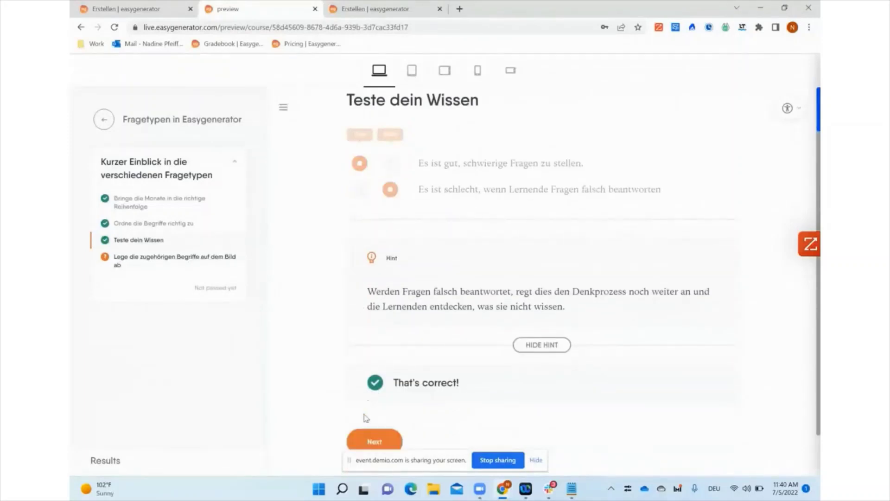
{"action": "left_click", "coordinate": [185, 271]}
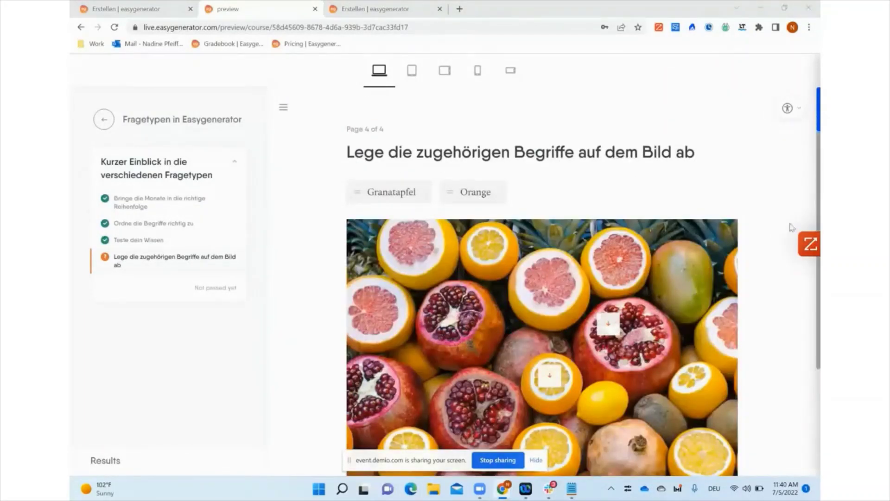
Place "Granatapfel" on the pomegranate spot and "Orange" on the halved orange spot, submit the answer and go to the results.
{"action": "left_click_drag", "start_coordinate": [407, 196], "coordinate": [659, 323]}
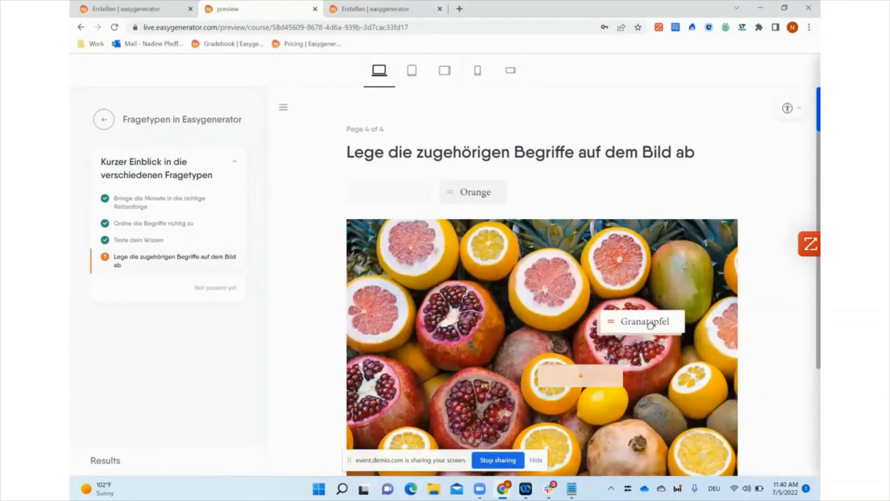
{"action": "left_click_drag", "start_coordinate": [399, 179], "coordinate": [588, 371]}
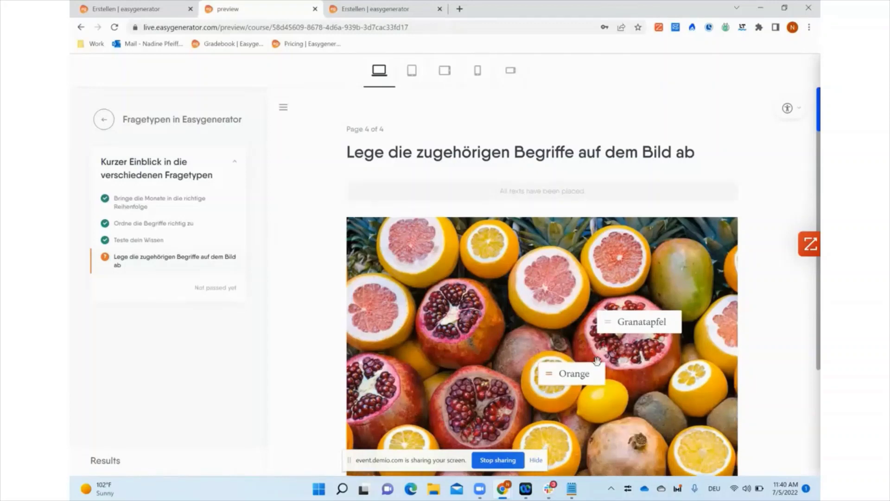
{"action": "scroll", "coordinate": [399, 379], "scroll_direction": "down", "scroll_amount": 3}
{"action": "left_click", "coordinate": [399, 379]}
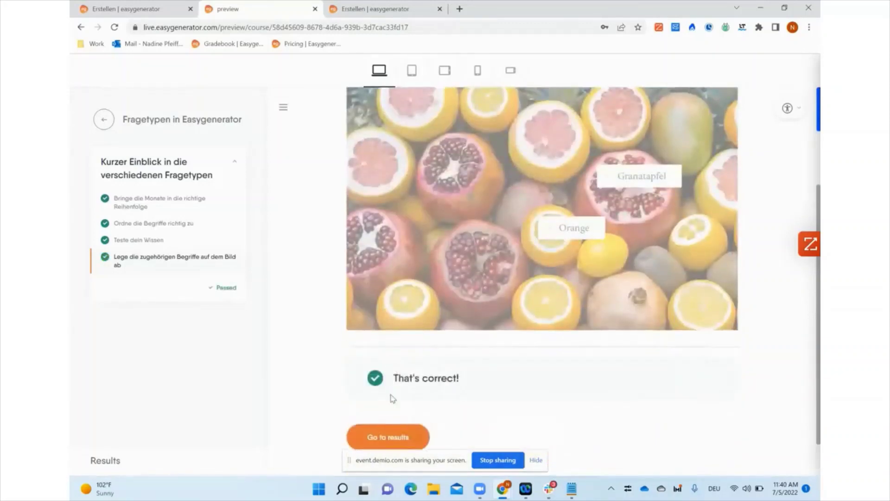
{"action": "scroll", "coordinate": [391, 433], "scroll_direction": "down", "scroll_amount": 1}
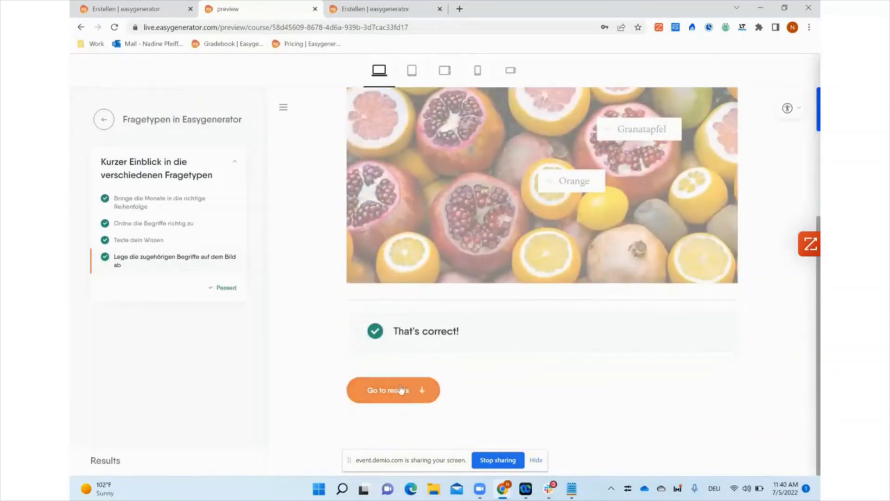
{"action": "left_click", "coordinate": [401, 390]}
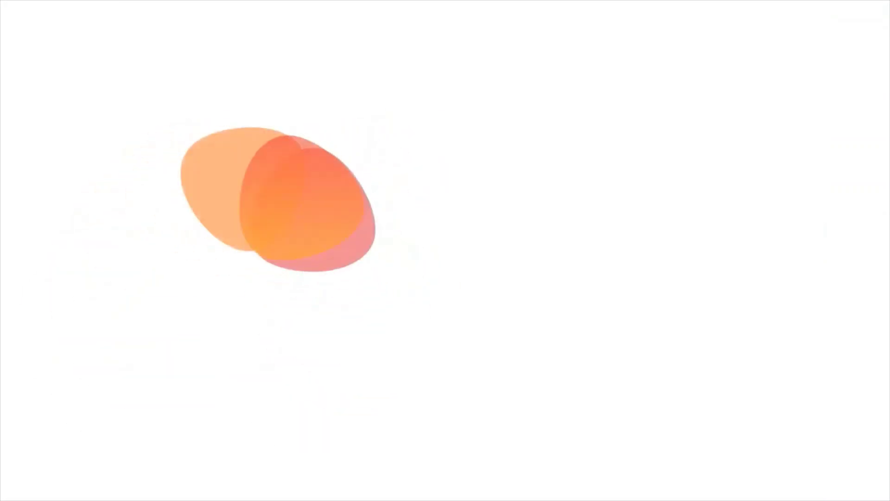